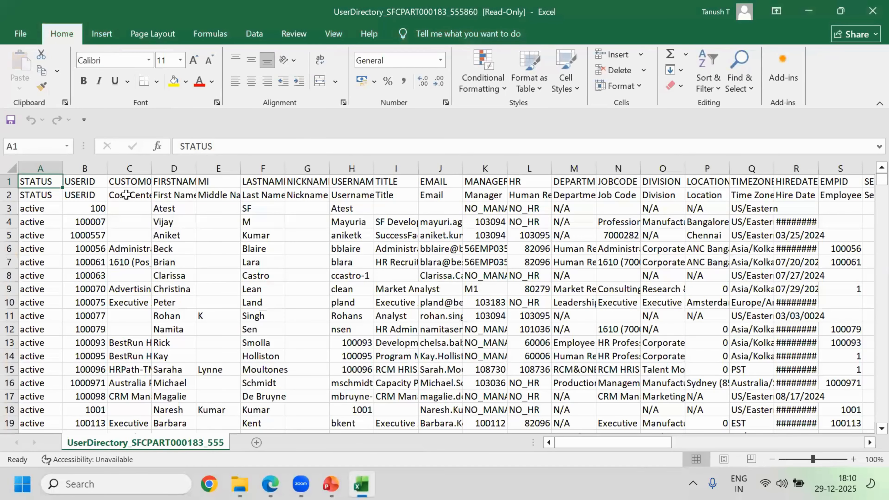
# Examine the column labels in row 2 of the user directory export, from Cost Center through the manager, job and address fields
pyautogui.click(126, 195)
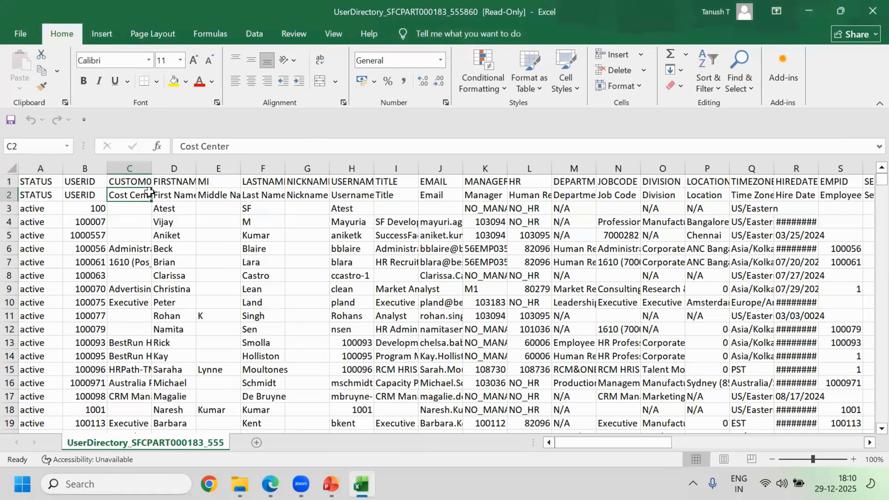
pyautogui.click(157, 194)
pyautogui.click(221, 195)
pyautogui.click(260, 196)
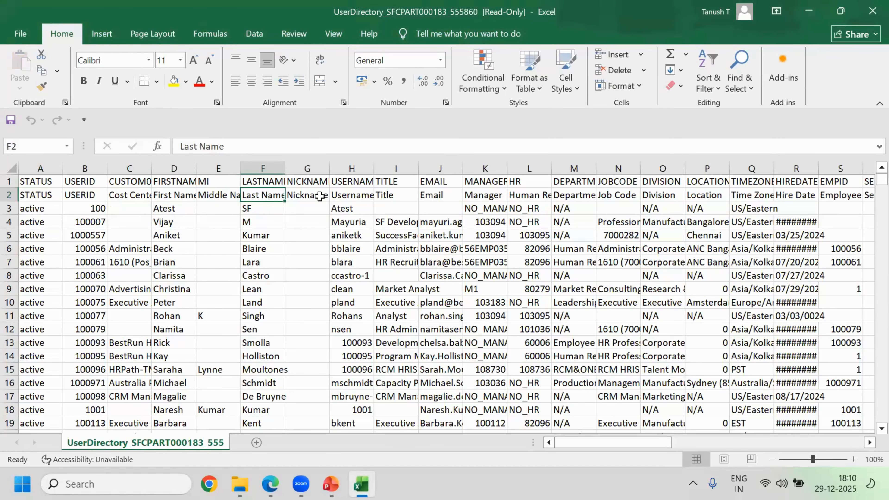
pyautogui.click(309, 196)
pyautogui.click(351, 197)
pyautogui.click(394, 195)
pyautogui.click(434, 194)
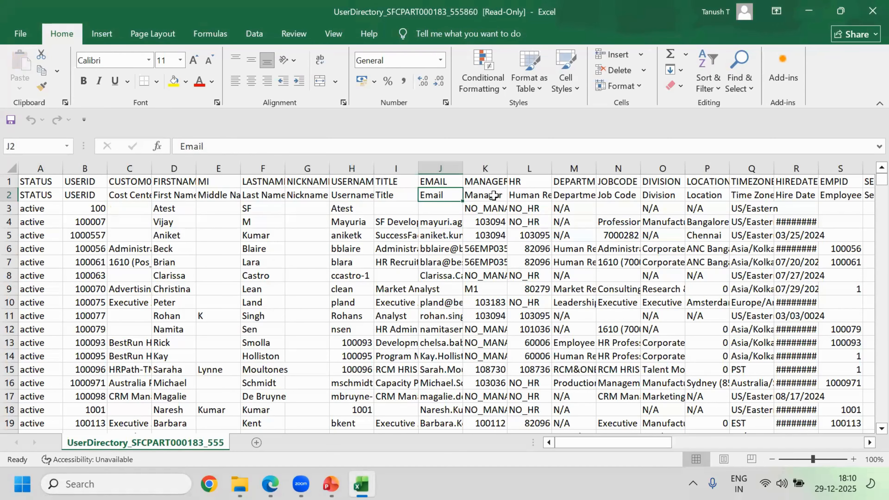
pyautogui.click(493, 195)
pyautogui.moveTo(517, 192); pyautogui.dragTo(802, 194)
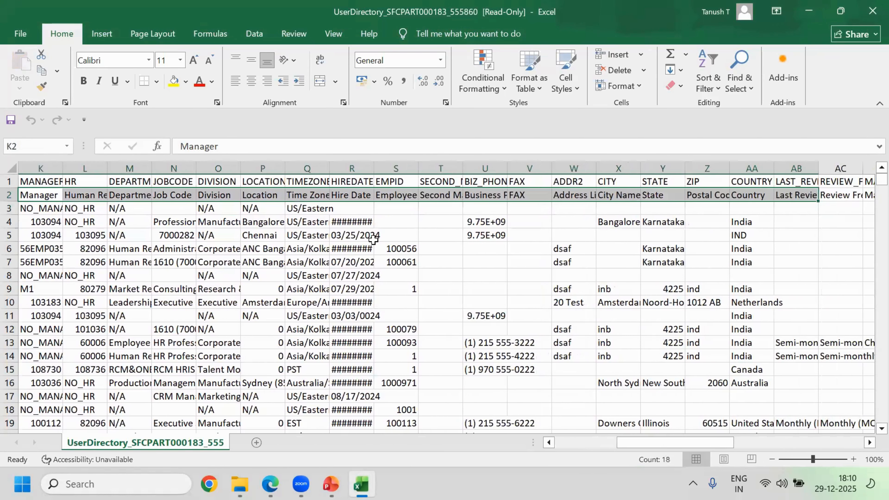
pyautogui.moveTo(731, 442); pyautogui.dragTo(424, 409)
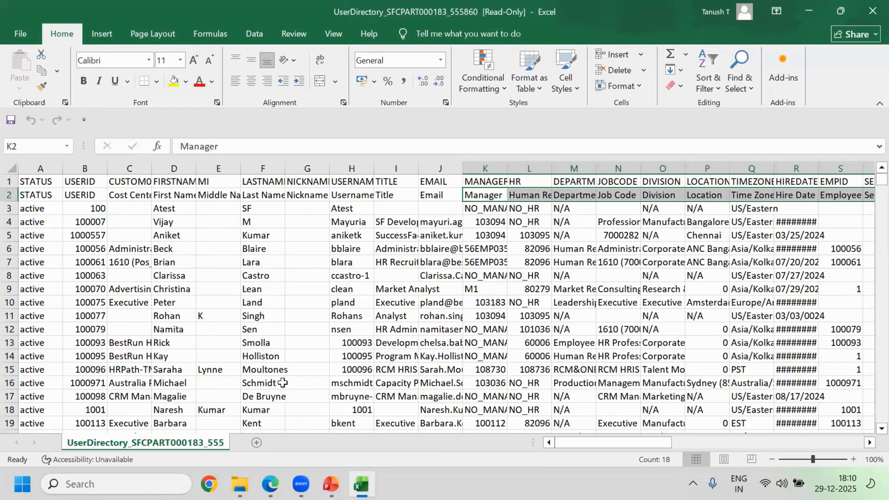
# Switch to the SuccessFactors window in Edge, dismiss the downloads list and find and open the Add New Employee action
pyautogui.click(194, 411)
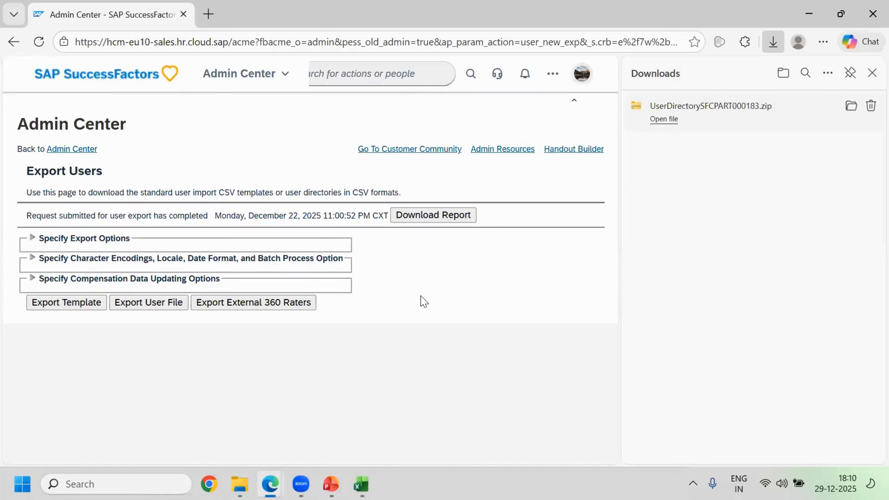
pyautogui.click(871, 74)
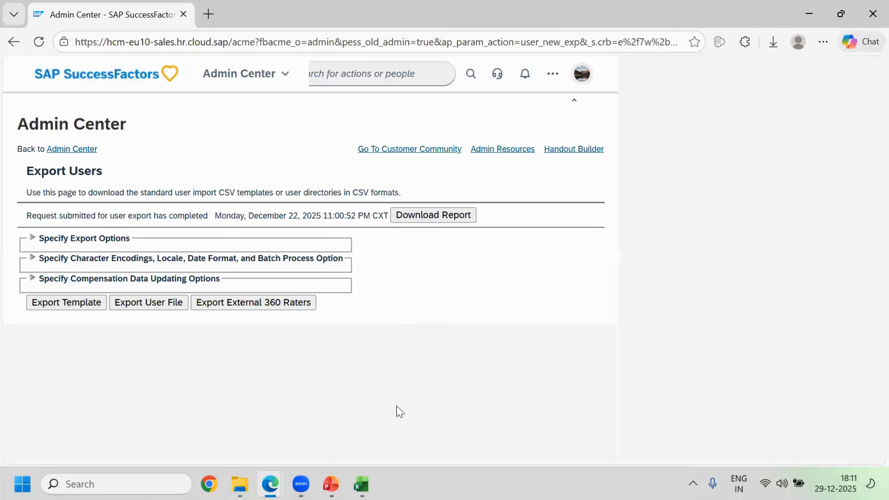
pyautogui.click(388, 86)
pyautogui.write('Add ne')
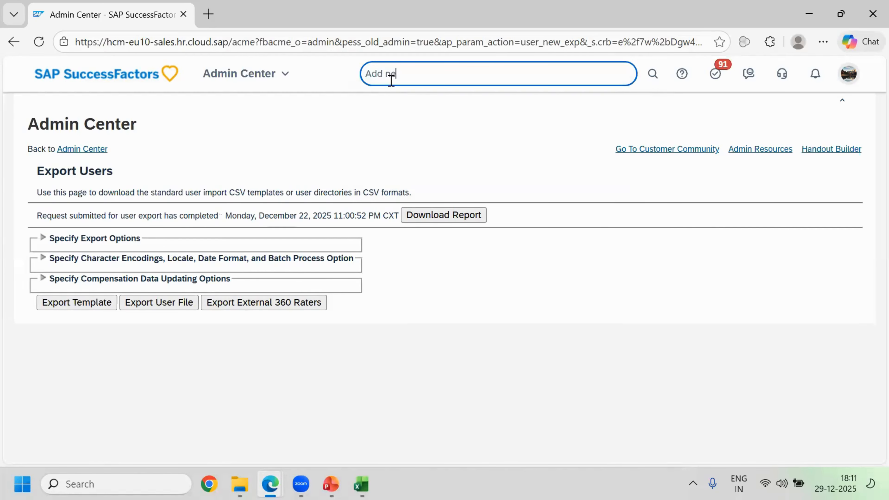
pyautogui.write('w Em')
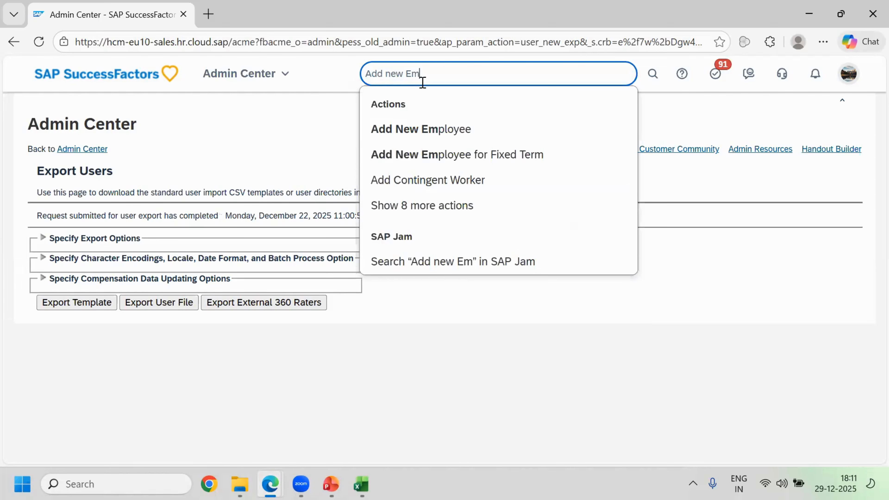
pyautogui.click(429, 140)
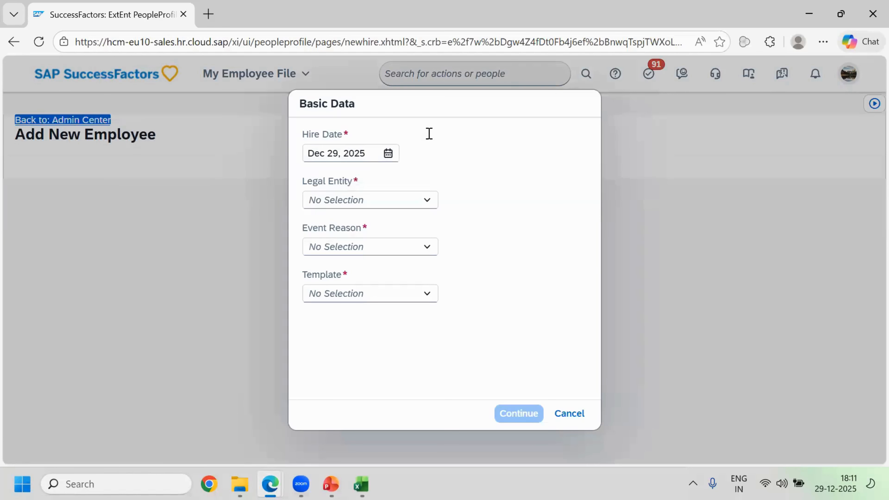
# Try 128 (Irish New) as the legal entity and check its available event reasons
pyautogui.click(426, 200)
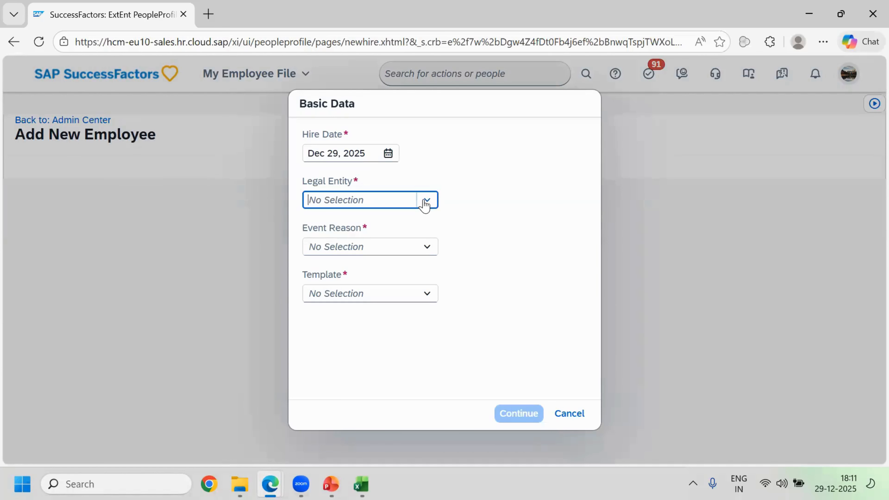
pyautogui.click(398, 266)
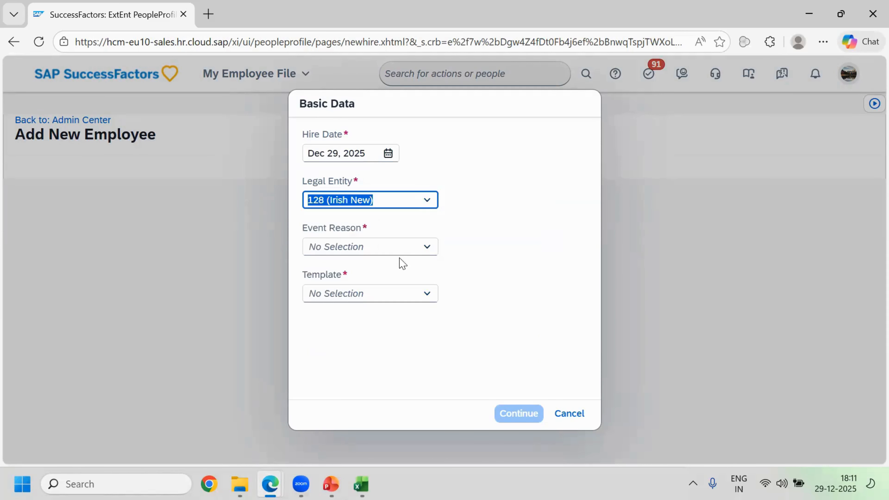
pyautogui.click(417, 249)
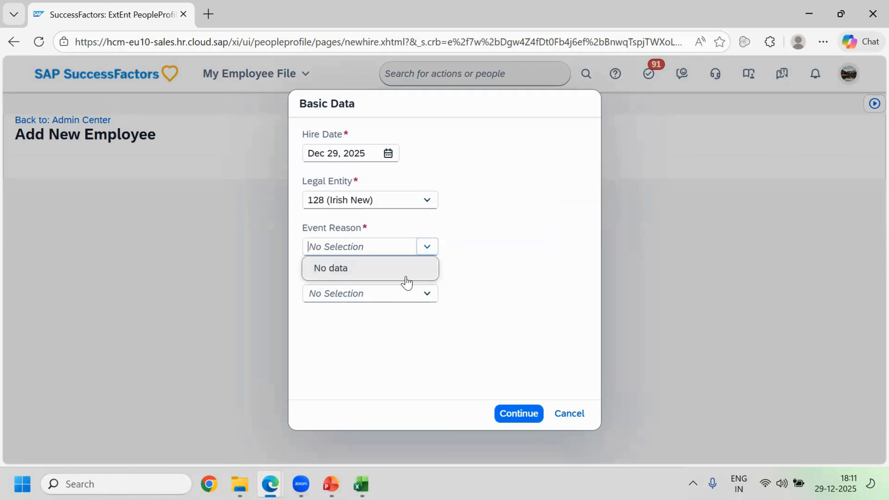
# Try A NETWORKING (A001) as the legal entity and check its available event reasons
pyautogui.click(428, 203)
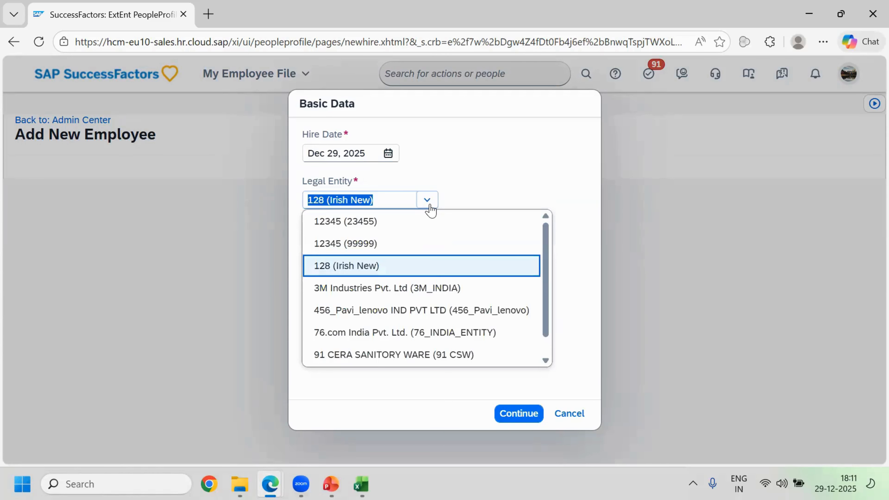
pyautogui.scroll(-1, 430, 315)
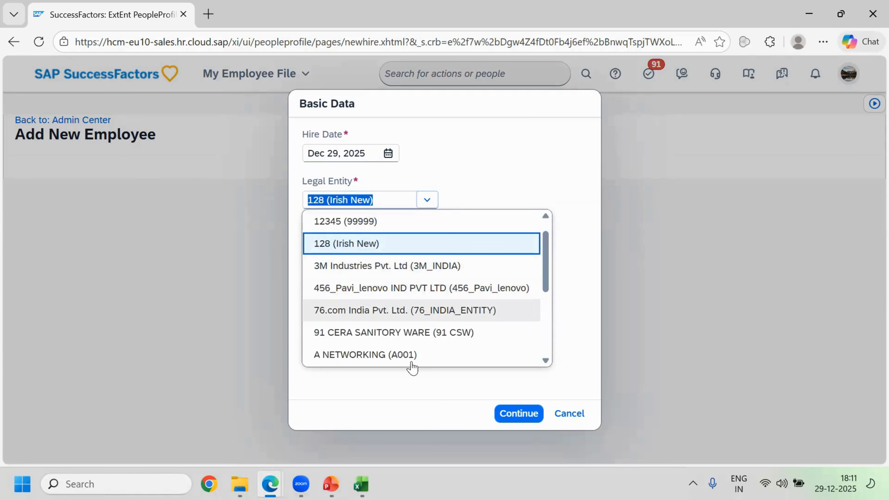
pyautogui.click(411, 356)
pyautogui.click(432, 251)
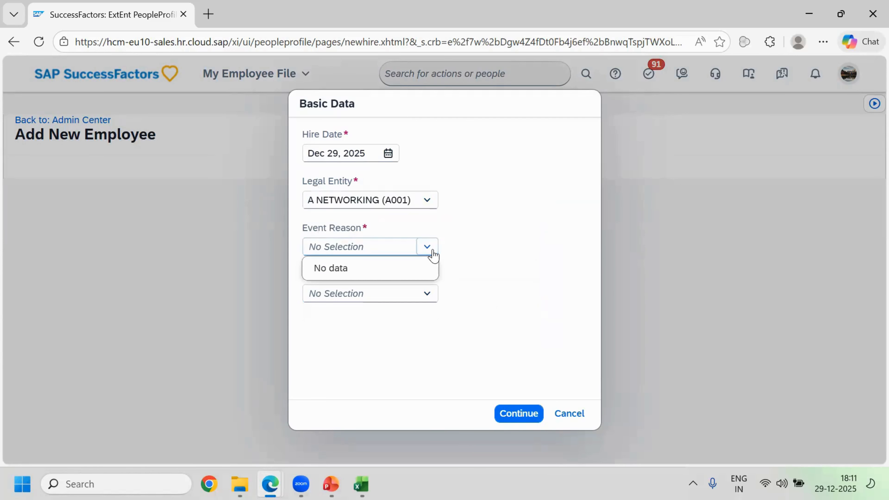
pyautogui.click(428, 203)
pyautogui.scroll(-1, 431, 264)
pyautogui.click(420, 354)
pyautogui.click(431, 249)
# Try AB Solution (AB-2) as the legal entity and check its available event reasons
pyautogui.click(428, 203)
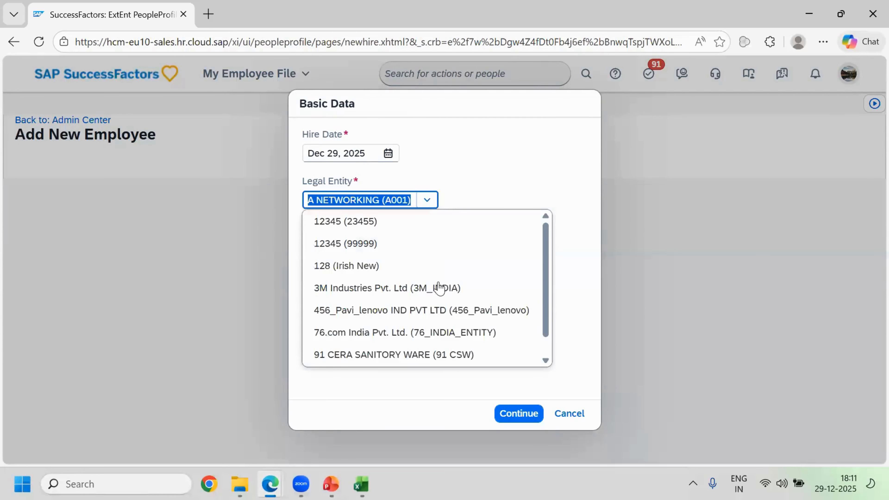
pyautogui.scroll(-1, 439, 287)
pyautogui.scroll(-5, 438, 303)
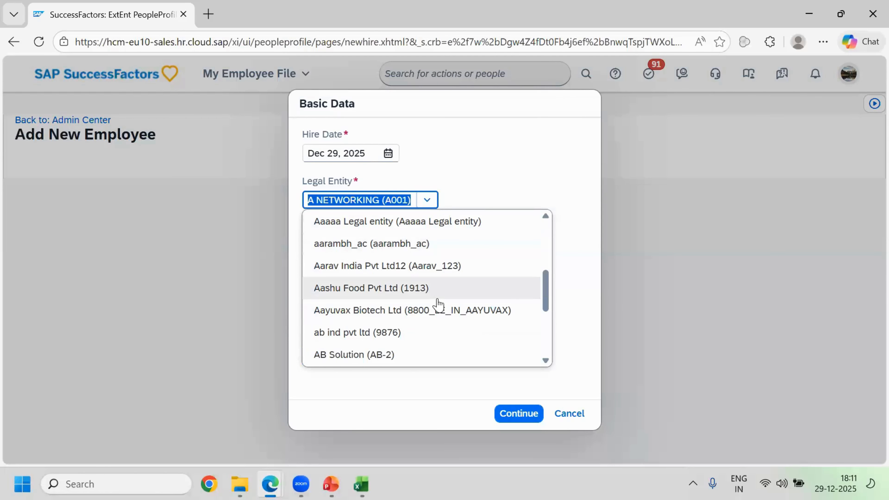
pyautogui.click(380, 357)
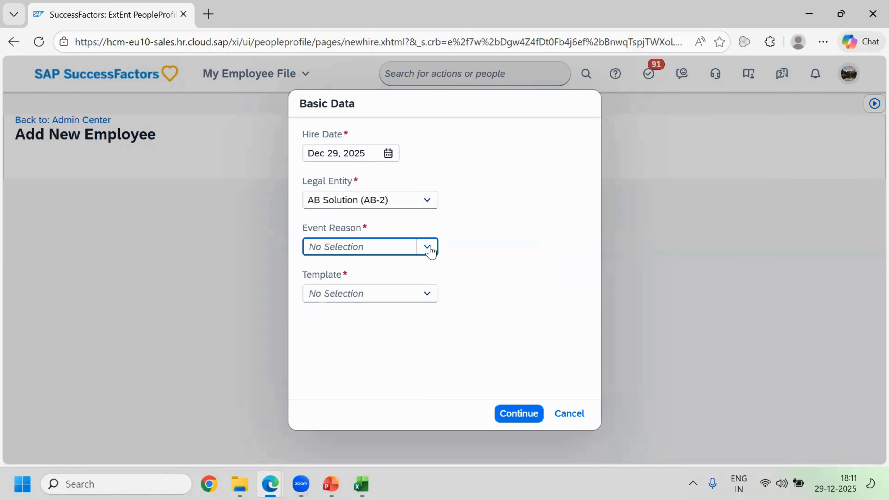
pyautogui.click(430, 249)
# Filter the legal entities by US, try ACME Corp USA (USA_CORP) and check its available event reasons
pyautogui.click(397, 194)
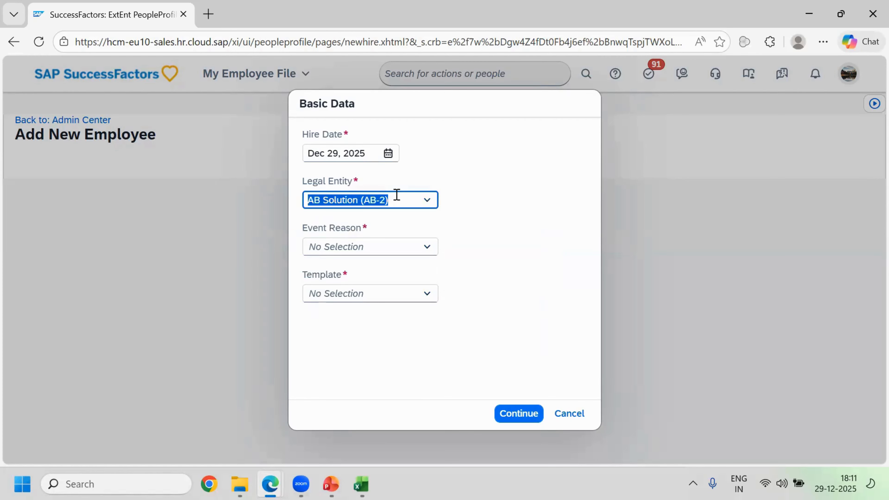
pyautogui.write('US')
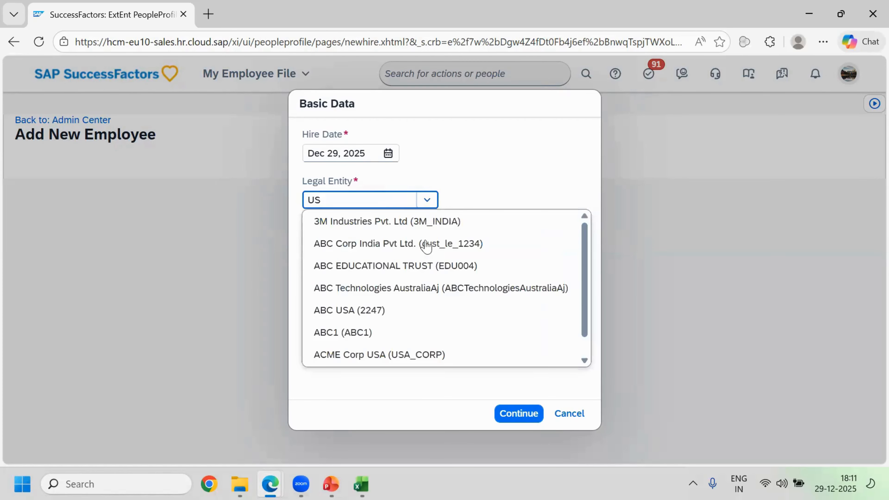
pyautogui.click(424, 355)
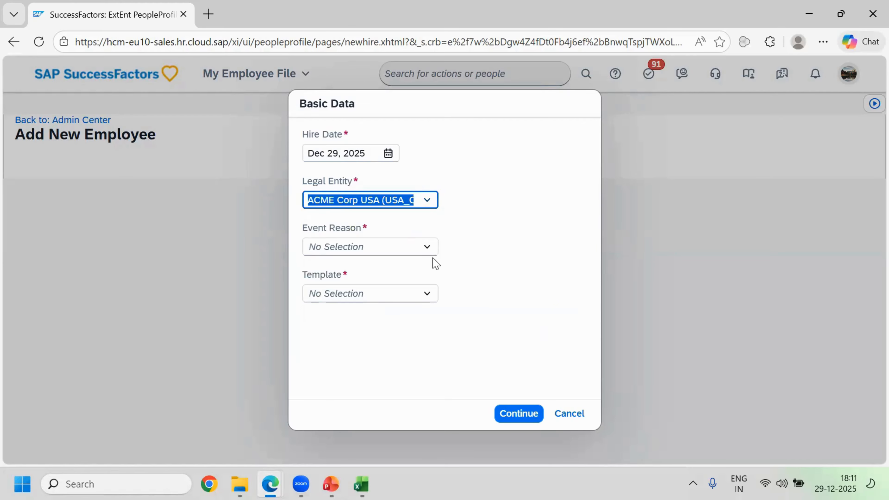
pyautogui.click(429, 255)
# Filter the legal entities for US companies again, try USA Aramco (ARMC002) and check its available event reasons
pyautogui.click(422, 206)
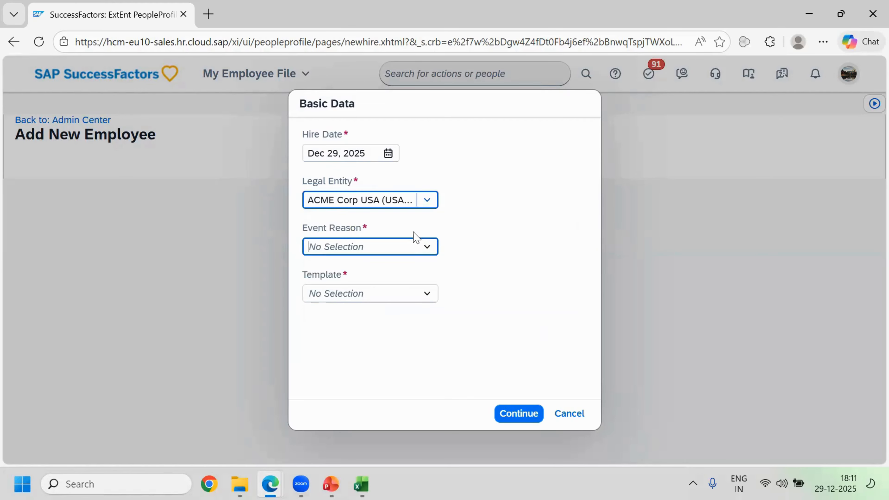
pyautogui.scroll(-1, 456, 278)
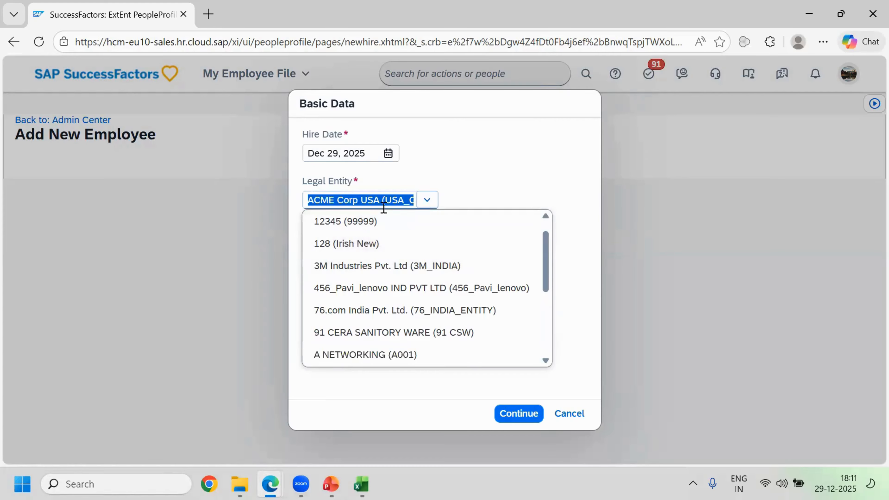
pyautogui.write('US')
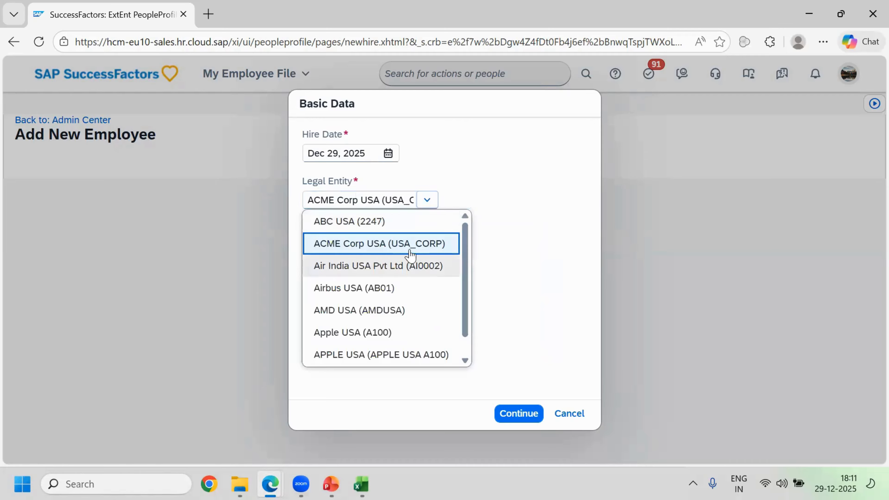
pyautogui.scroll(-1, 410, 254)
pyautogui.scroll(-5, 410, 255)
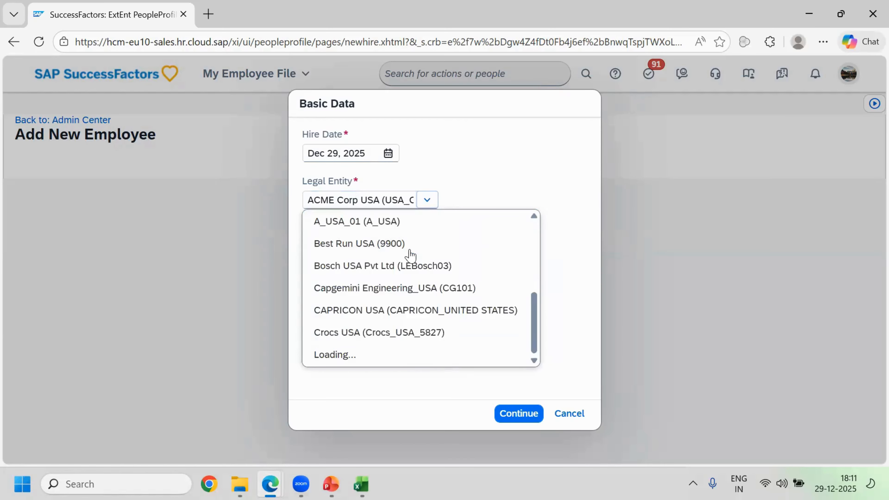
pyautogui.scroll(-5, 411, 256)
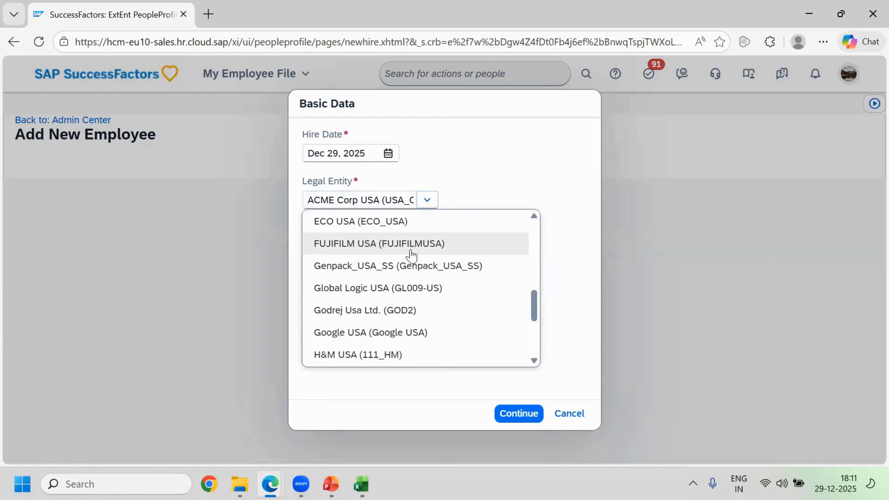
pyautogui.scroll(-5, 407, 254)
pyautogui.scroll(-3, 415, 266)
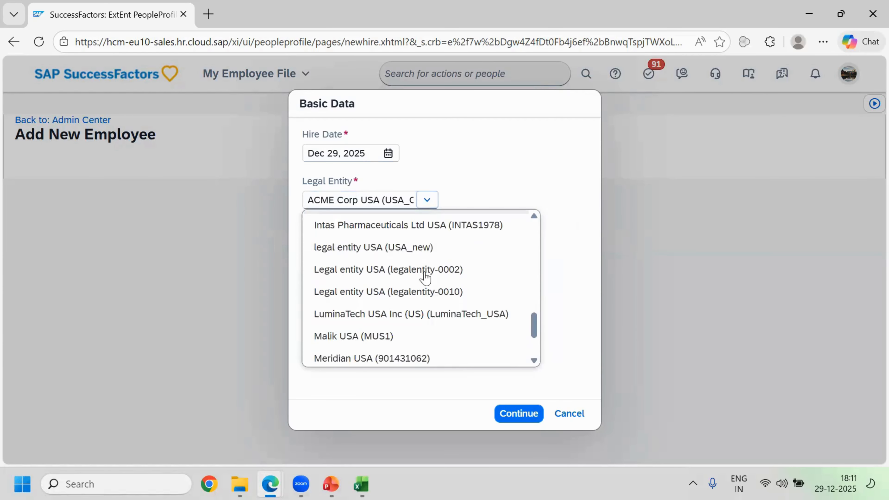
pyautogui.scroll(-3, 451, 315)
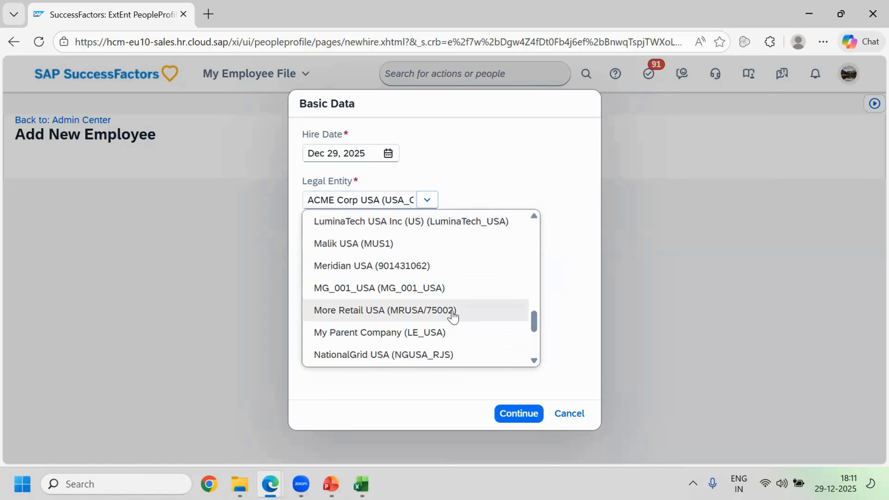
pyautogui.scroll(-3, 453, 316)
pyautogui.scroll(-1, 453, 316)
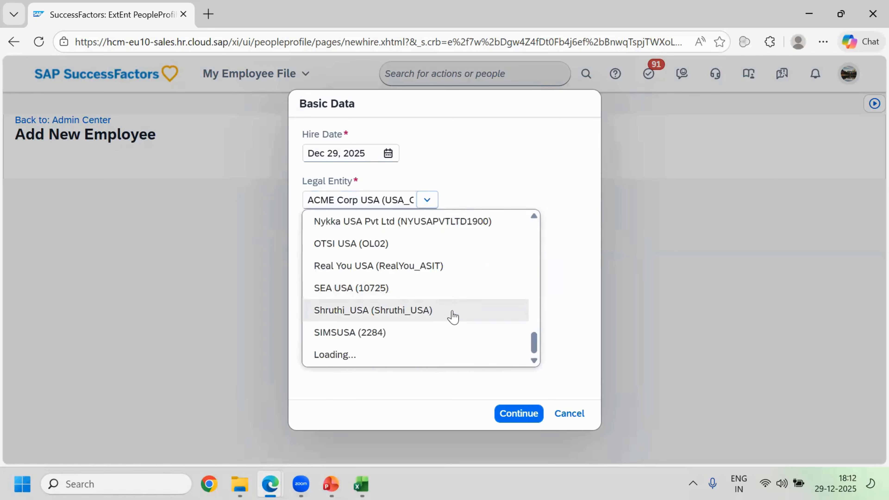
pyautogui.scroll(-3, 454, 288)
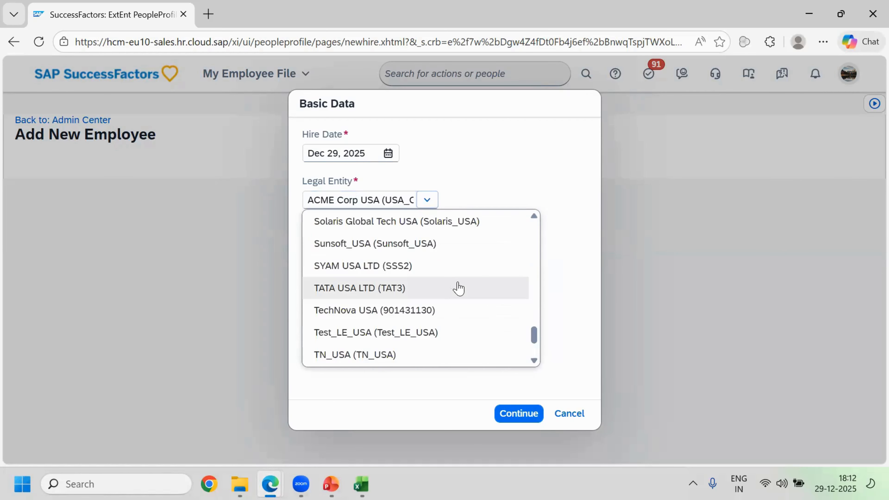
pyautogui.scroll(-2, 458, 289)
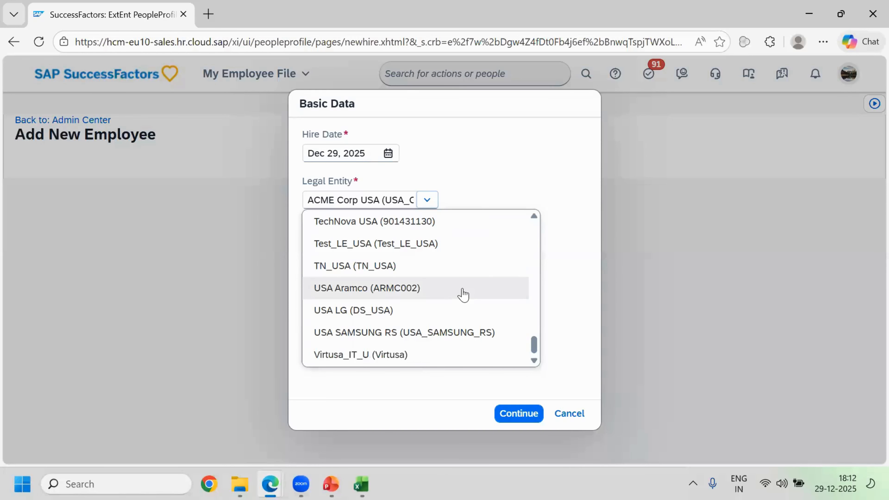
pyautogui.click(463, 294)
pyautogui.click(427, 251)
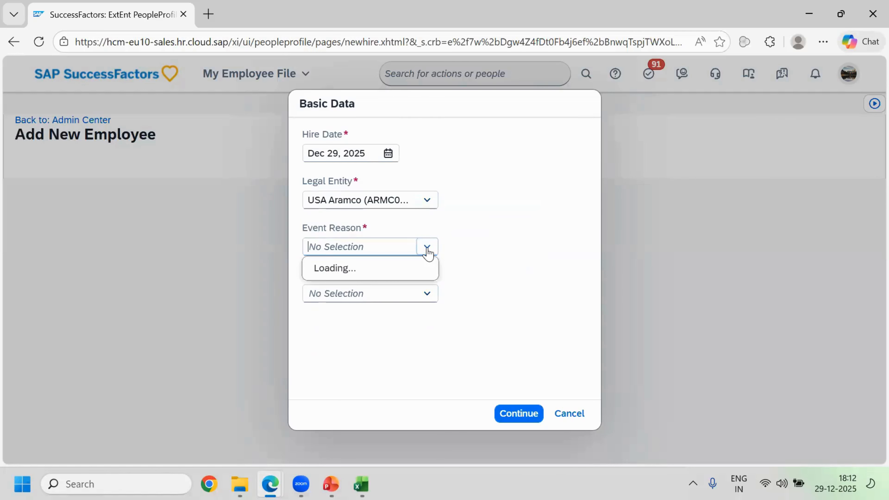
# Check the available hire templates and cancel the Basic Data form without adding an employee
pyautogui.click(433, 299)
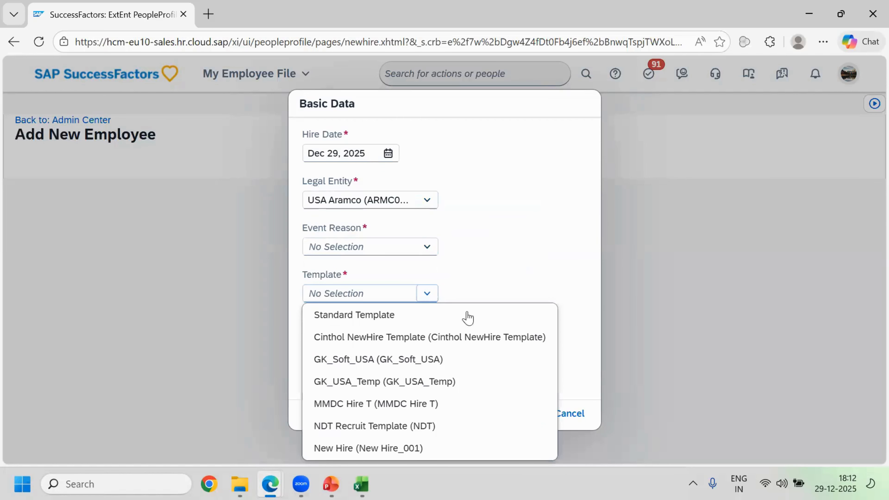
pyautogui.click(574, 416)
pyautogui.click(576, 418)
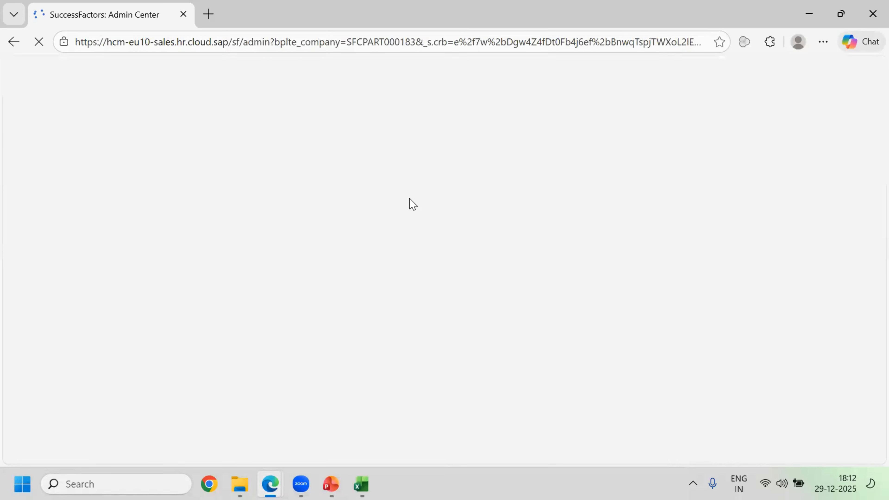
# Switch to the UserDirectory workbook in Excel and examine the last columns of the export
pyautogui.click(361, 483)
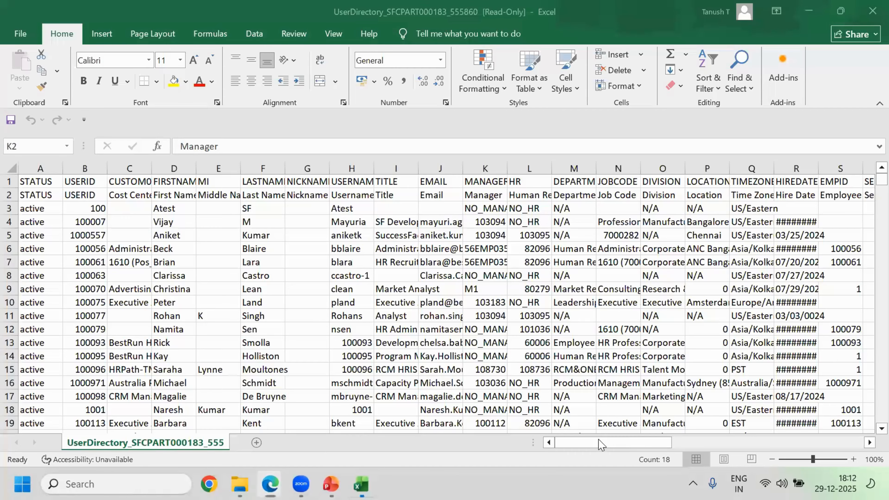
pyautogui.moveTo(600, 445); pyautogui.dragTo(793, 443)
pyautogui.click(797, 209)
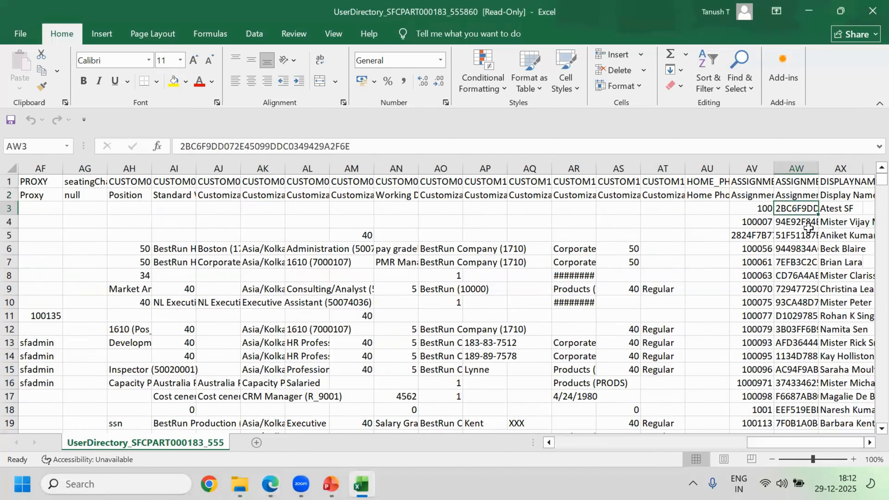
pyautogui.press('Right')
pyautogui.press('Right')
pyautogui.press('Right')
pyautogui.press('Right')
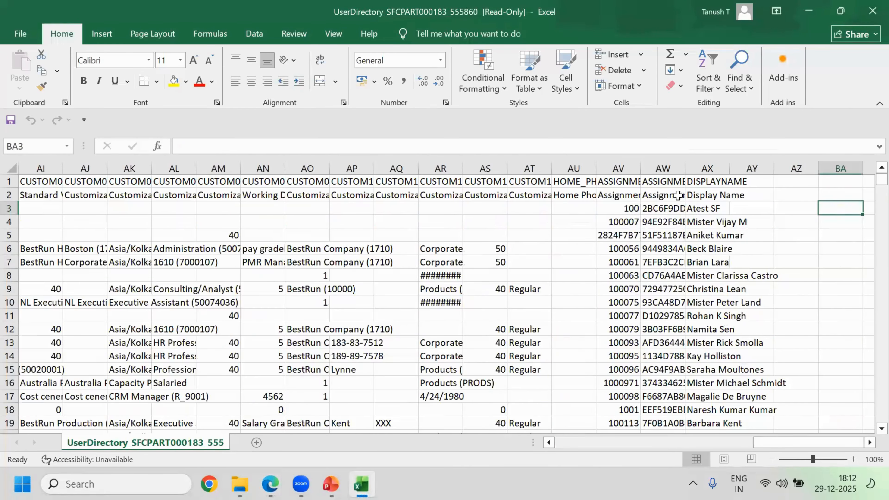
# Fit column AW to its contents and highlight the assignment identifiers in columns AW and AV from row 2 down
pyautogui.doubleClick(685, 168)
pyautogui.moveTo(677, 195); pyautogui.dragTo(650, 355)
pyautogui.moveTo(629, 198); pyautogui.dragTo(629, 345)
# Return to the first columns and select all USERID values from B3 down to the last record
pyautogui.moveTo(771, 443); pyautogui.dragTo(53, 217)
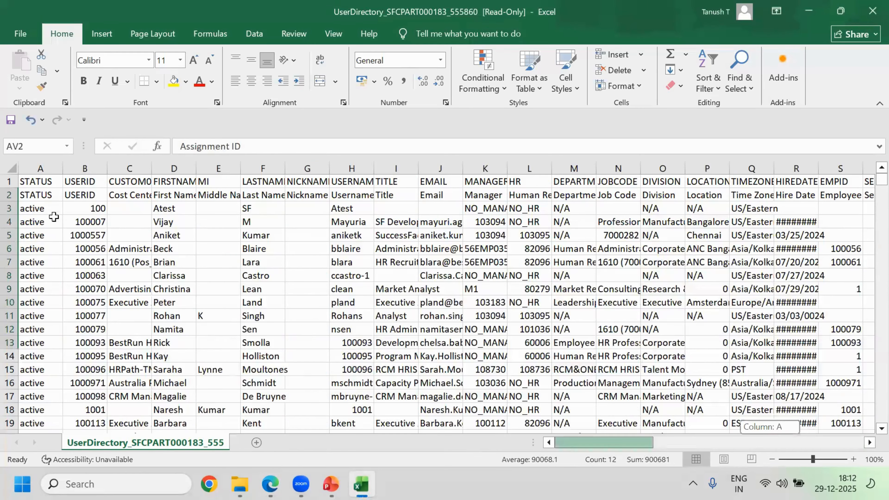
pyautogui.click(85, 169)
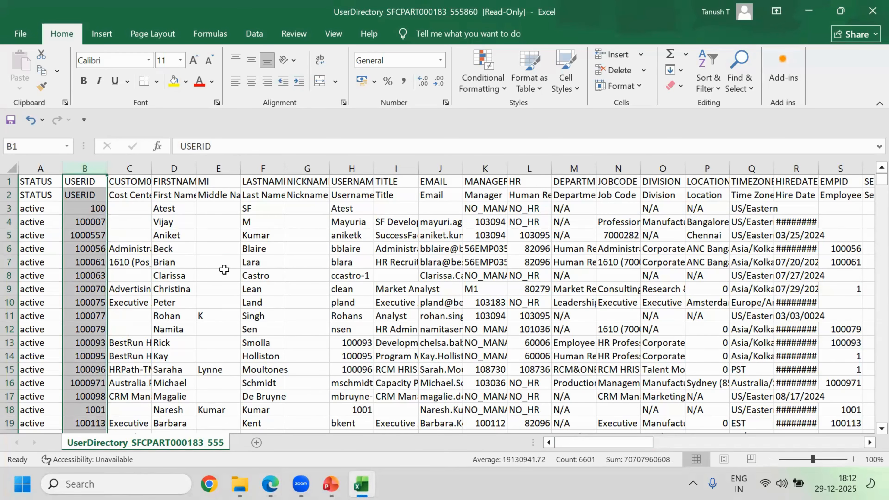
pyautogui.click(80, 207)
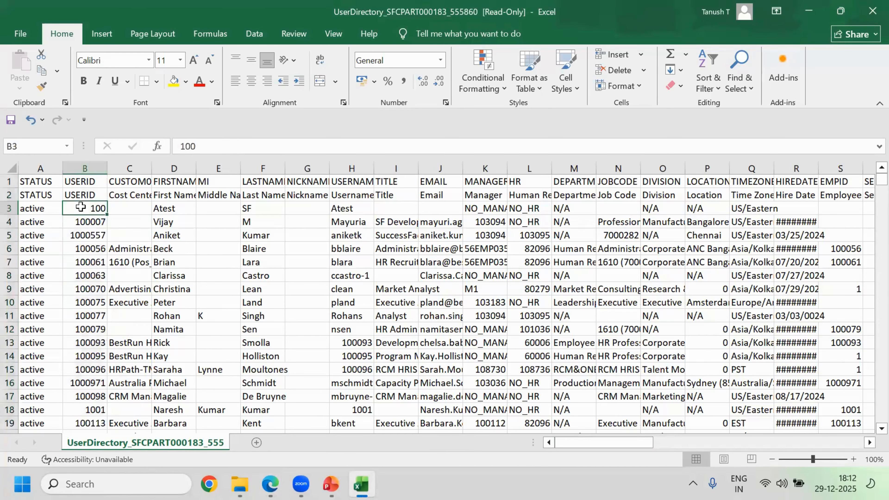
pyautogui.hotkey('ctrl', 'shift', 'Down')
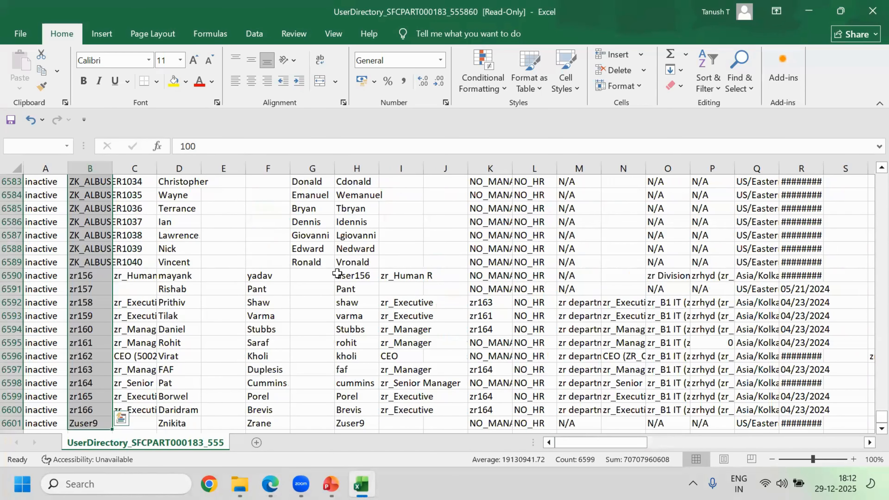
# Switch to SuccessFactors in the browser, search for "learning admin" and open Learning Administration
pyautogui.hotkey('alt', 'Tab')
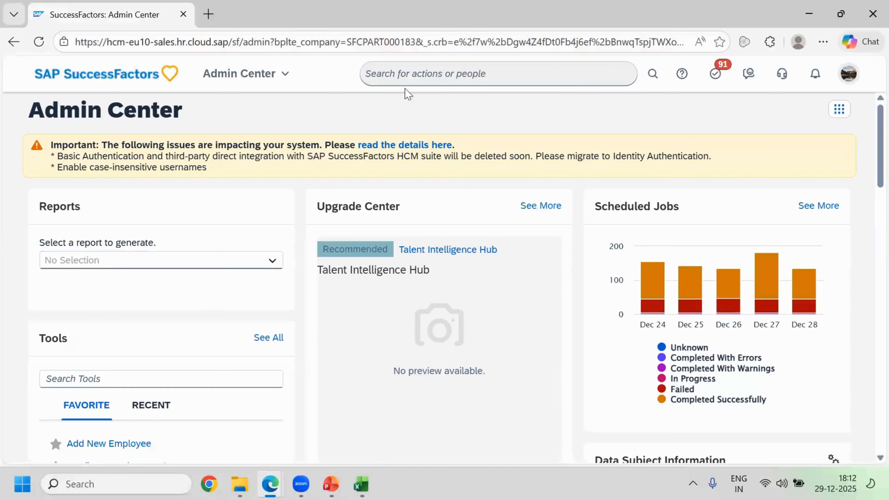
pyautogui.click(407, 76)
pyautogui.write('learning ')
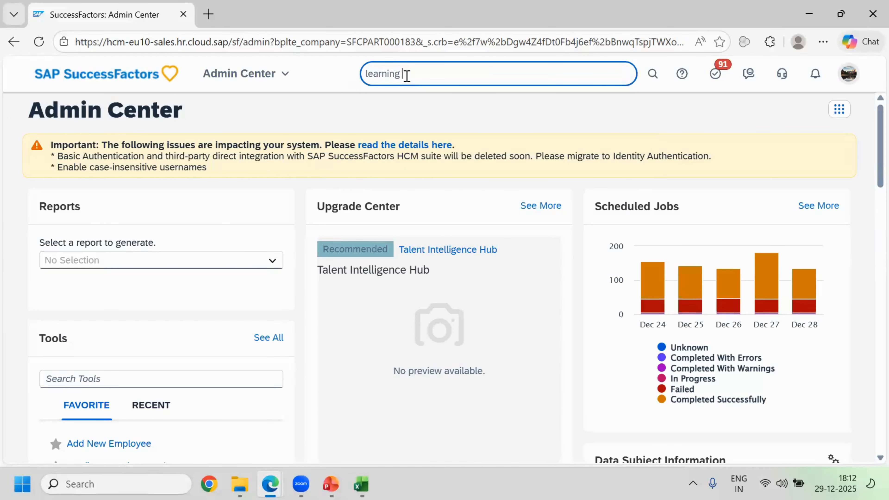
pyautogui.write('admin')
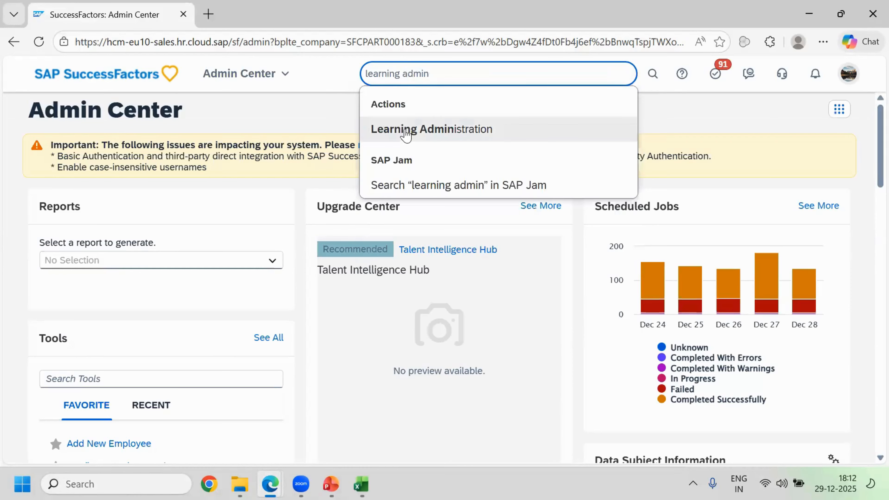
pyautogui.click(406, 135)
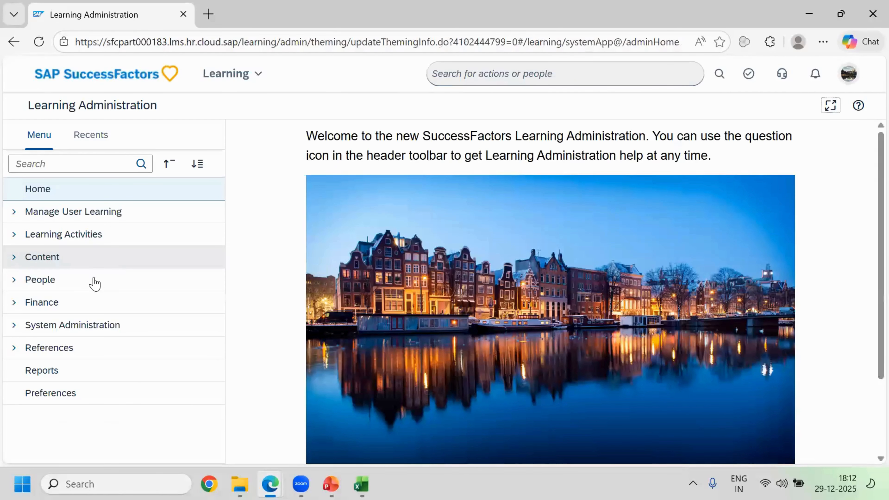
# Search the Learning users under People without extra filters and show 500 records per page
pyautogui.click(90, 280)
pyautogui.click(83, 302)
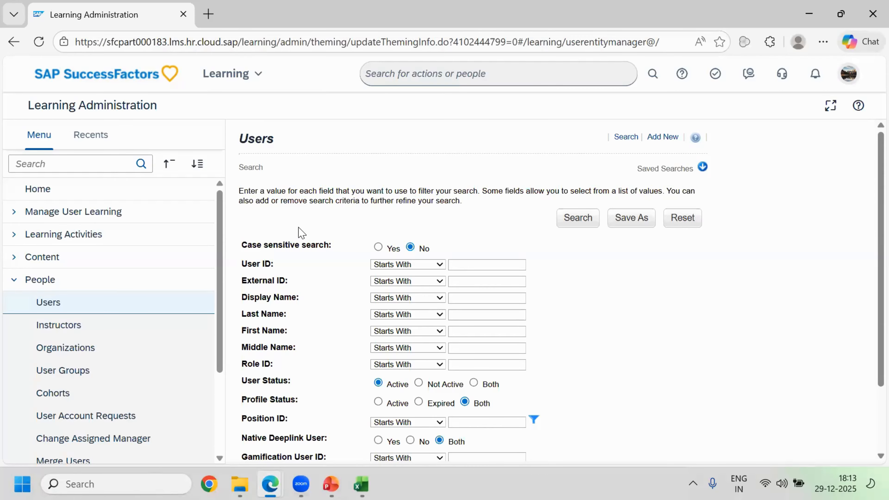
pyautogui.click(564, 218)
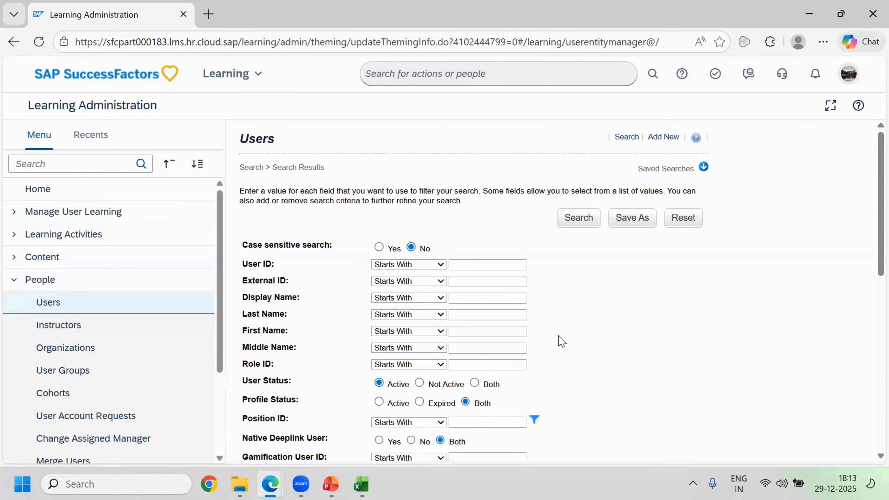
pyautogui.scroll(-10, 520, 300)
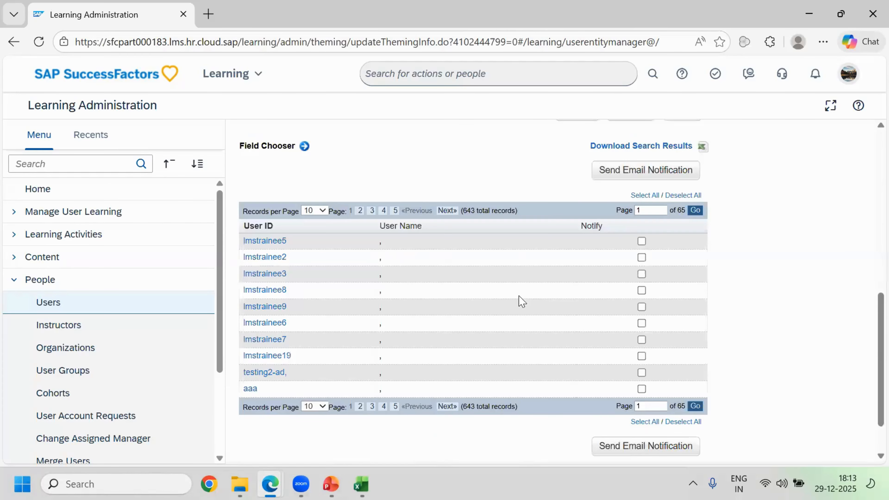
pyautogui.click(321, 154)
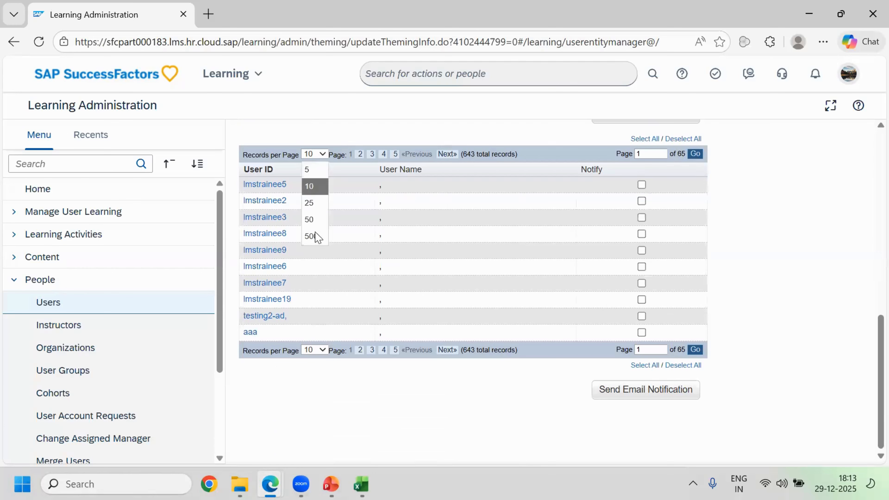
pyautogui.click(311, 236)
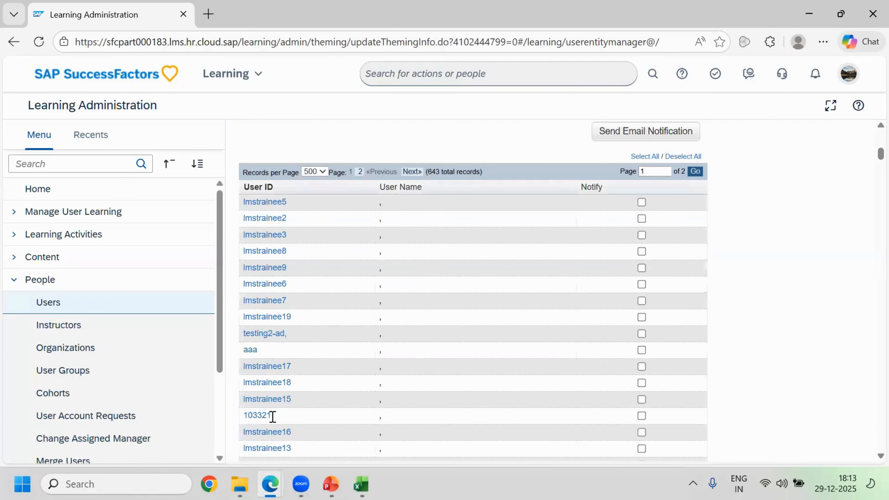
# Copy the first numeric user ID in the results, find it in the exported Excel user directory and highlight its row
pyautogui.moveTo(275, 416); pyautogui.dragTo(243, 416)
pyautogui.hotkey('ctrl', 'c')
pyautogui.hotkey('alt', 'Tab')
pyautogui.hotkey('ctrl', 'f')
pyautogui.hotkey('ctrl', 'v')
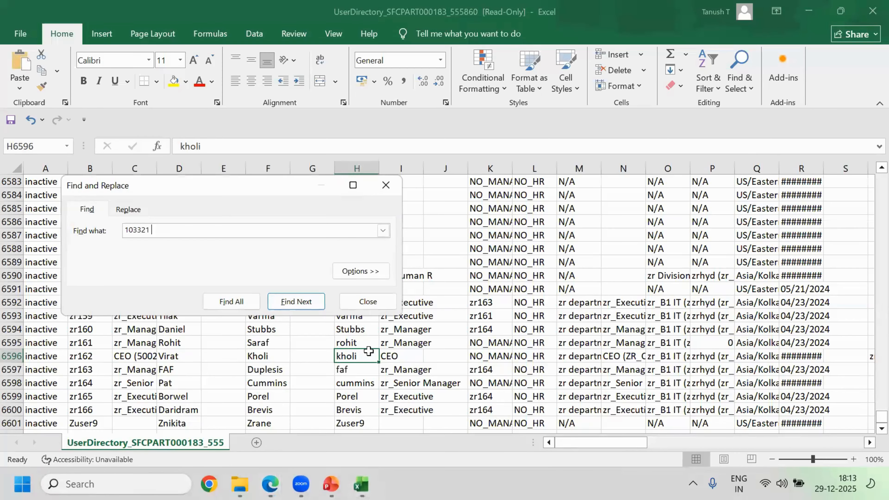
pyautogui.press('BackSpace')
pyautogui.press('Return')
pyautogui.press('Escape')
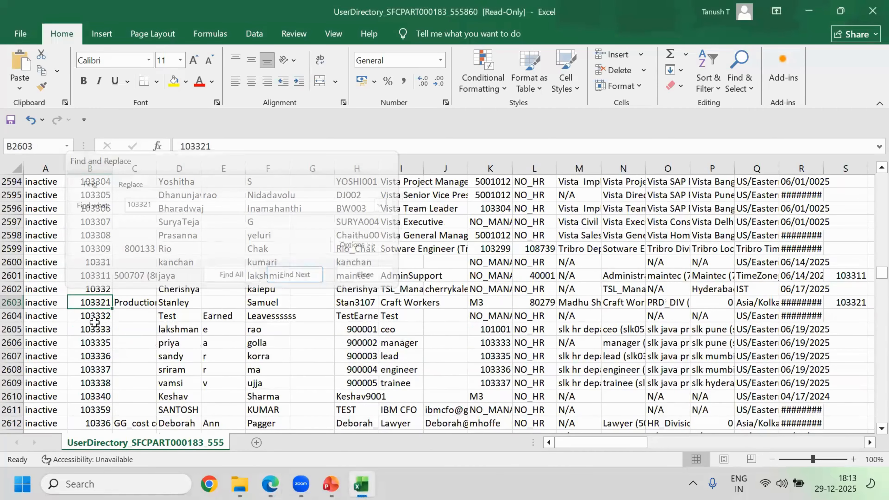
pyautogui.click(11, 304)
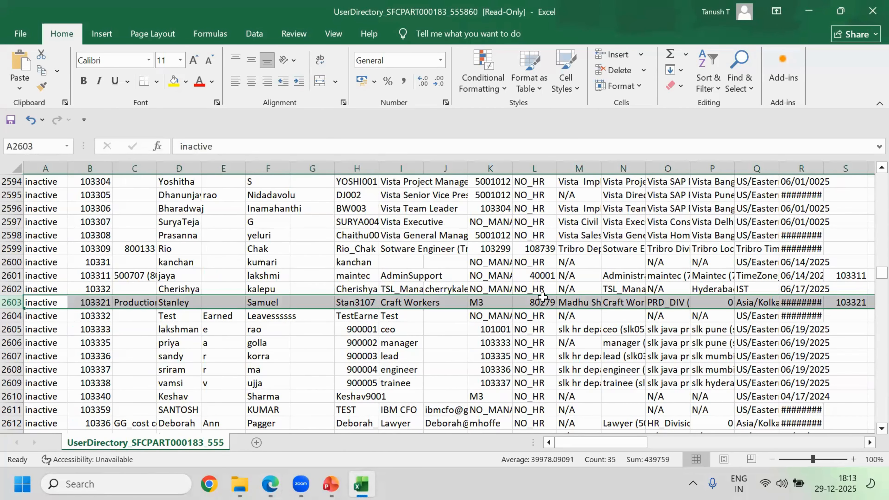
pyautogui.click(93, 302)
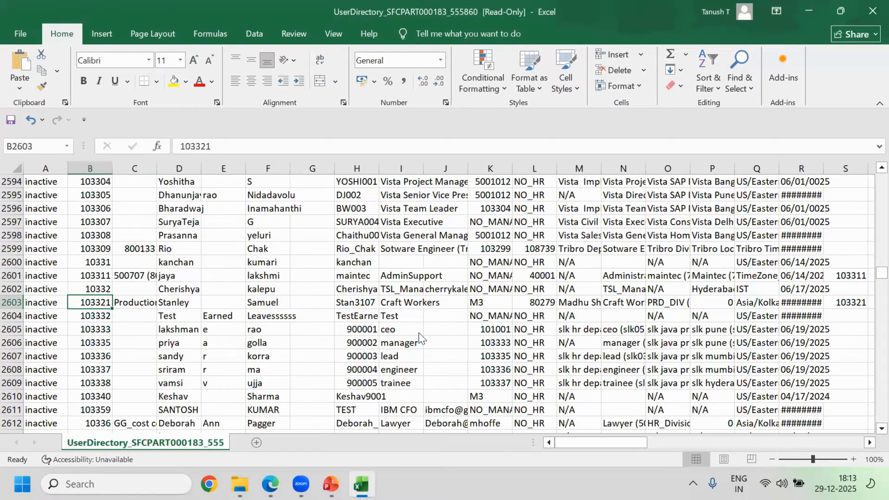
# Return to the Learning user list in the browser and browse the user IDs and names further down
pyautogui.hotkey('alt', 'Tab')
pyautogui.scroll(-4, 423, 315)
pyautogui.scroll(-5, 422, 315)
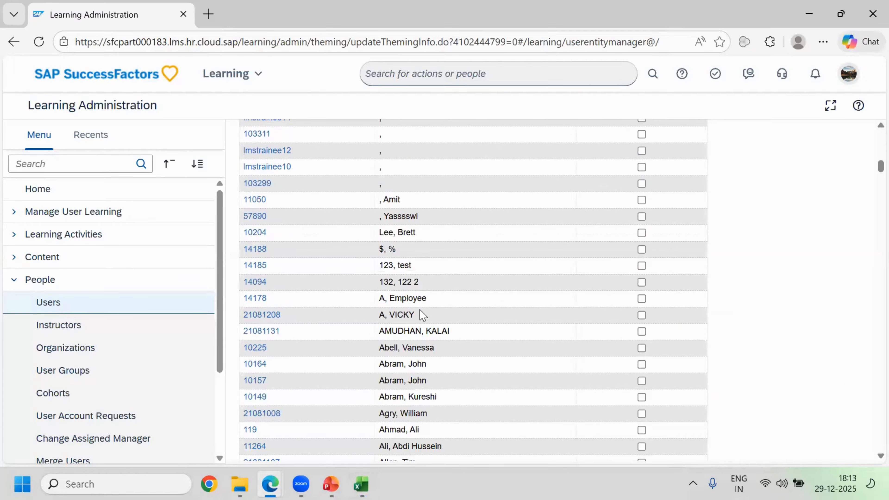
pyautogui.scroll(-4, 422, 315)
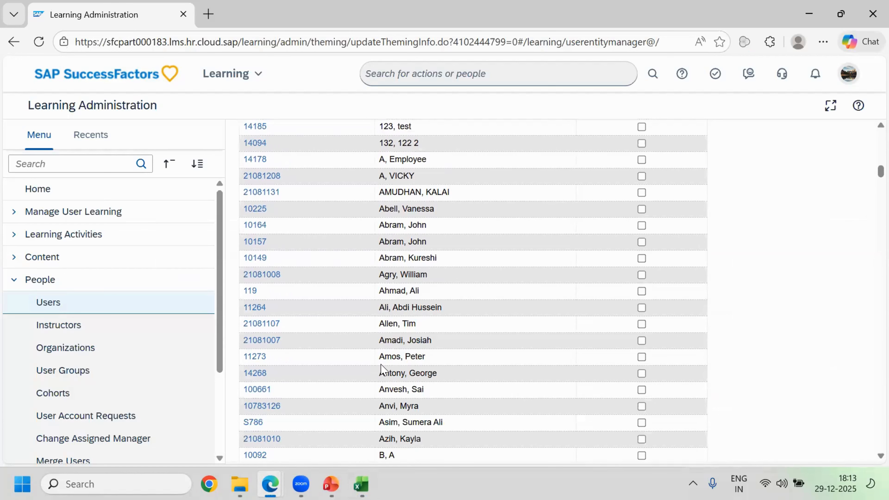
pyautogui.moveTo(254, 372); pyautogui.dragTo(239, 374)
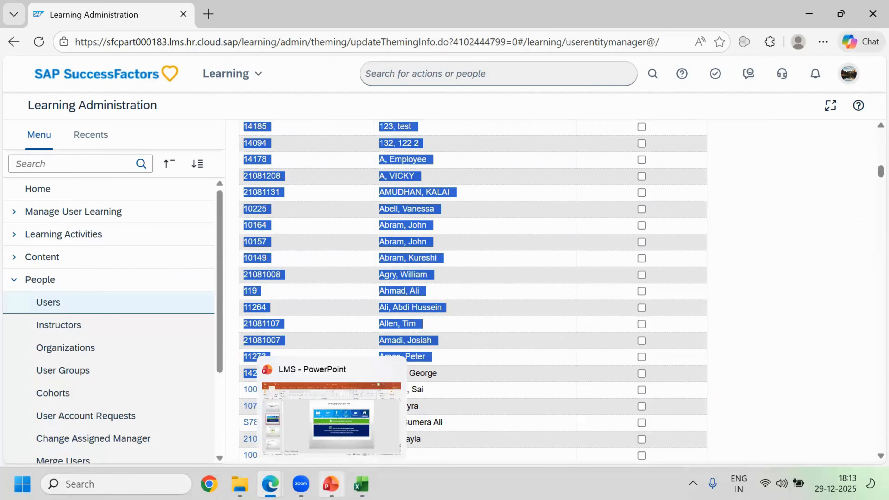
# Switch to the LMS presentation in PowerPoint and present slide 4, SF Important Information, full screen
pyautogui.hotkey('alt', 'Tab')
pyautogui.click(88, 333)
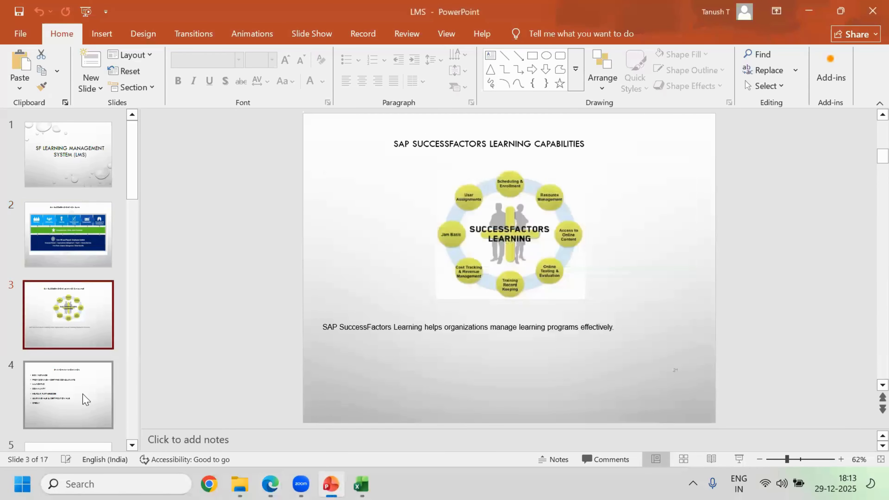
pyautogui.click(84, 397)
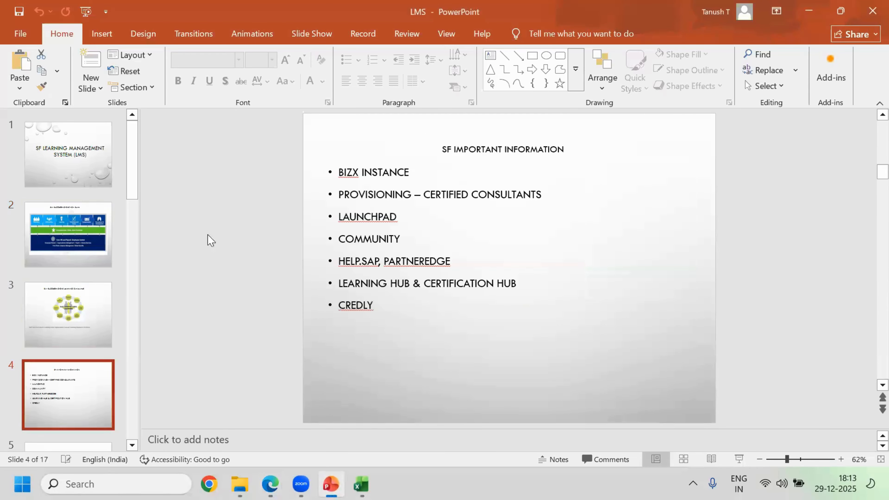
pyautogui.click(739, 459)
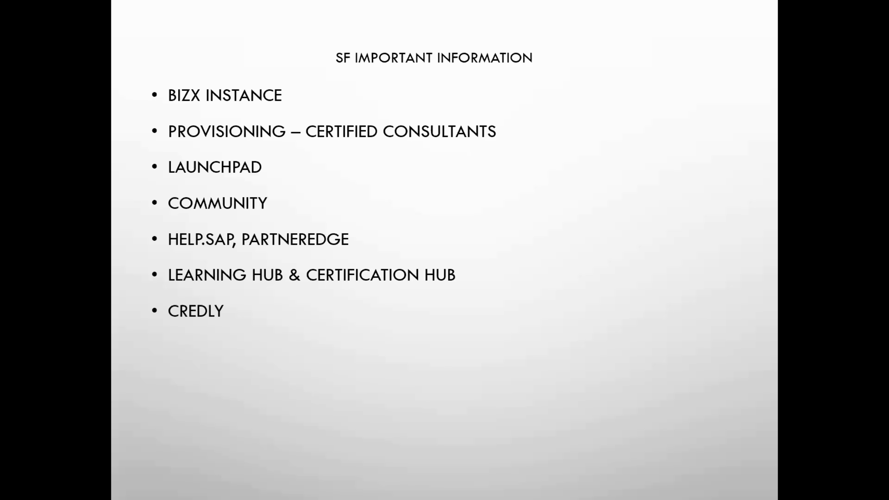
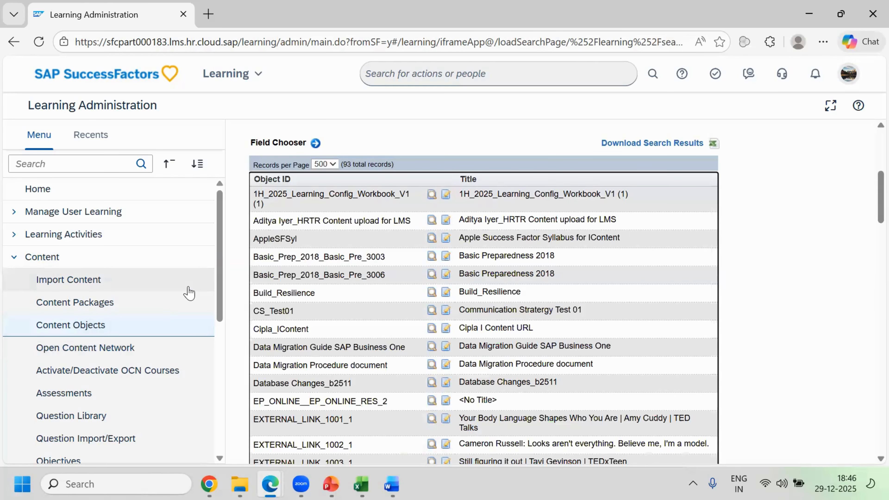
# Open the Writting Emails content object for editing and examine its launch method and content parameters
pyautogui.scroll(-10, 348, 361)
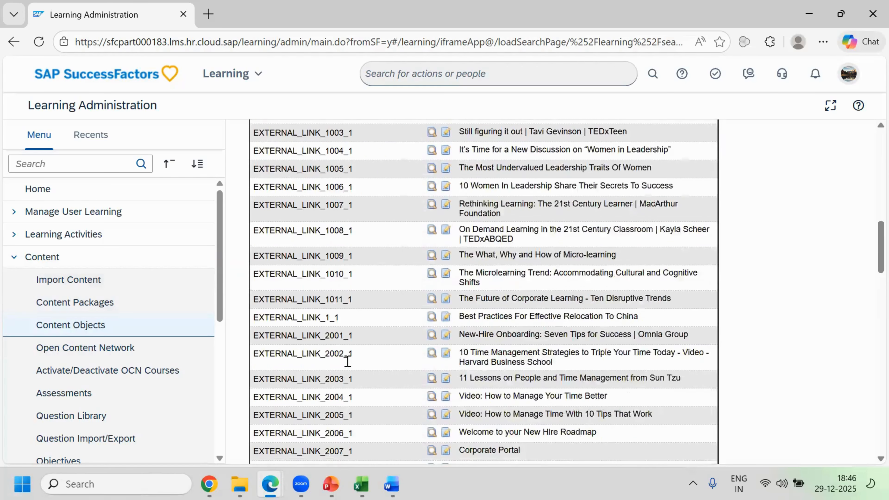
pyautogui.scroll(-20, 347, 361)
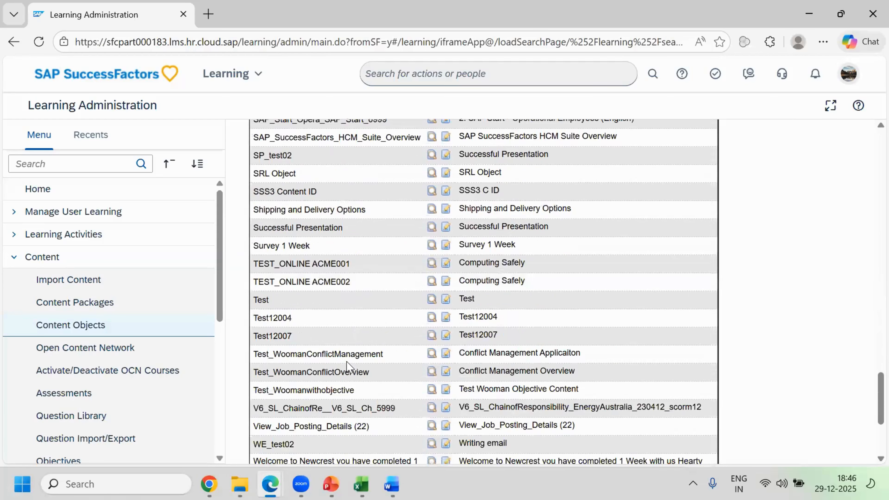
pyautogui.scroll(-5, 347, 364)
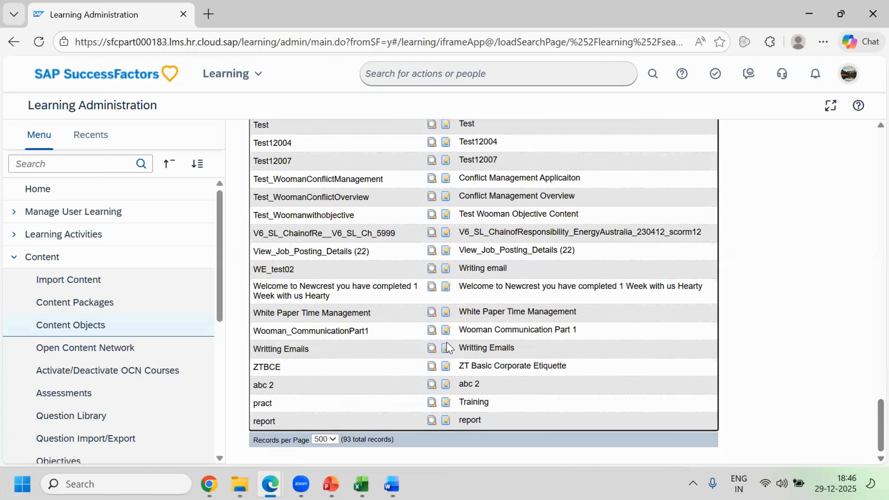
pyautogui.click(437, 346)
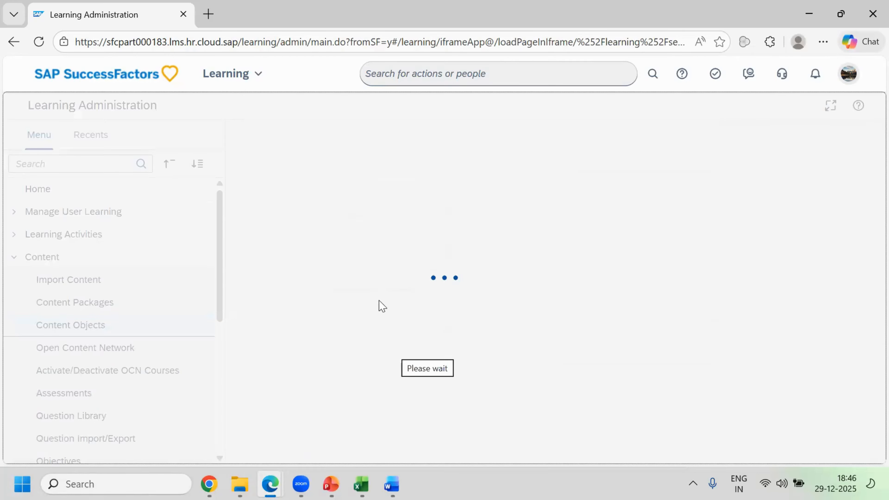
pyautogui.click(360, 229)
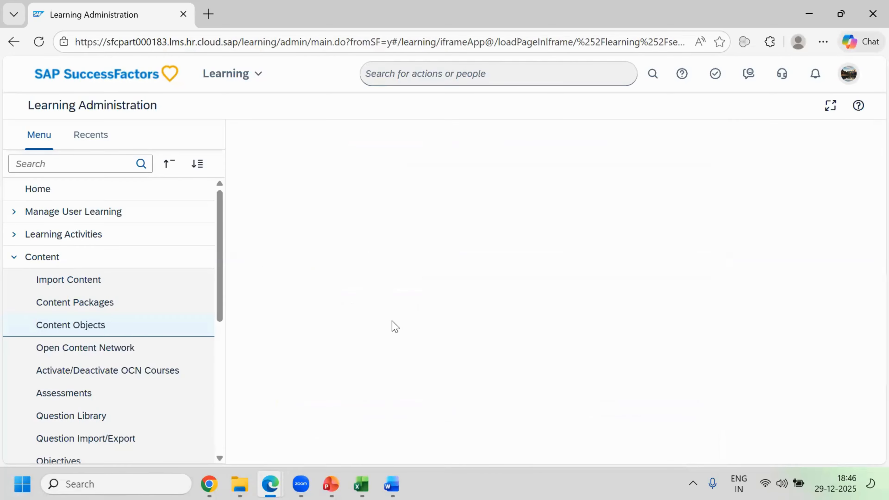
pyautogui.scroll(-3, 397, 336)
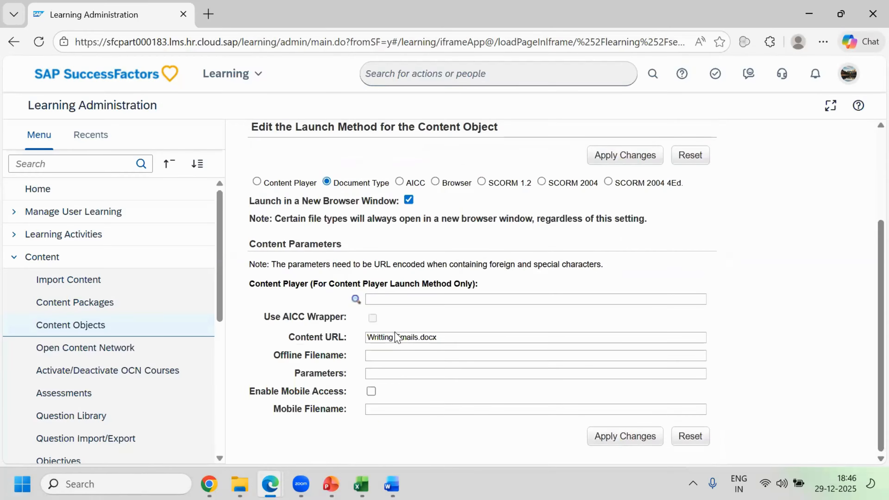
# Find the Content Deployment Locations page by filtering the Learning Administration menu for "content", and open the form for adding a deployment location
pyautogui.click(112, 165)
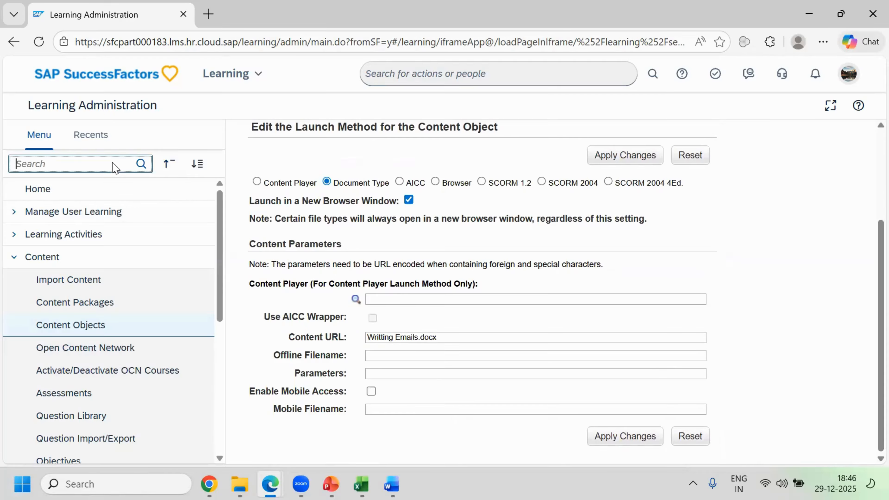
pyautogui.write('content')
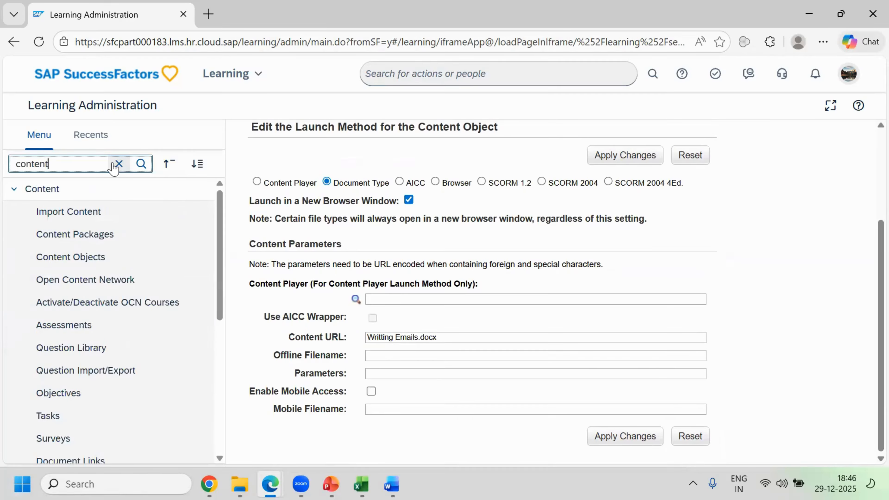
pyautogui.scroll(-7, 122, 238)
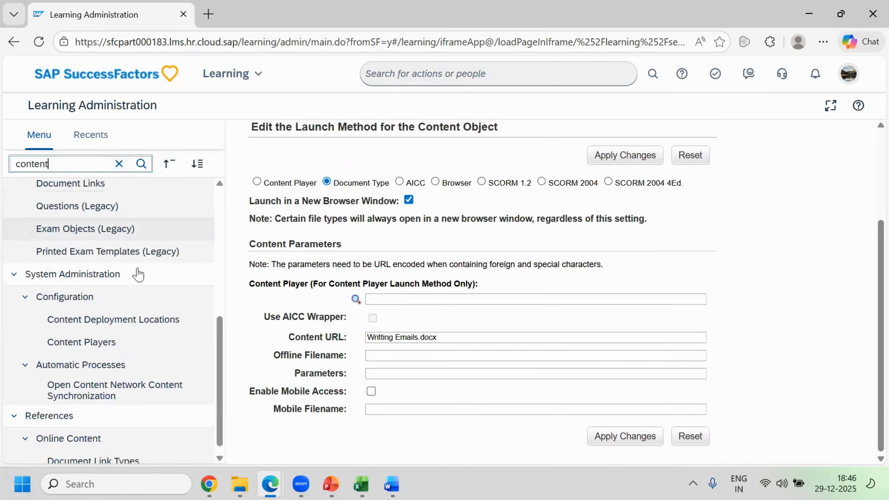
pyautogui.scroll(-1, 177, 278)
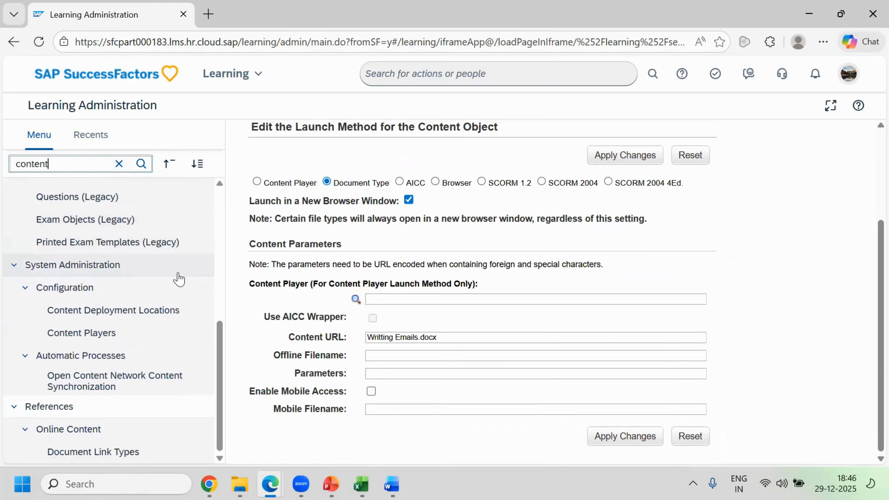
pyautogui.click(135, 311)
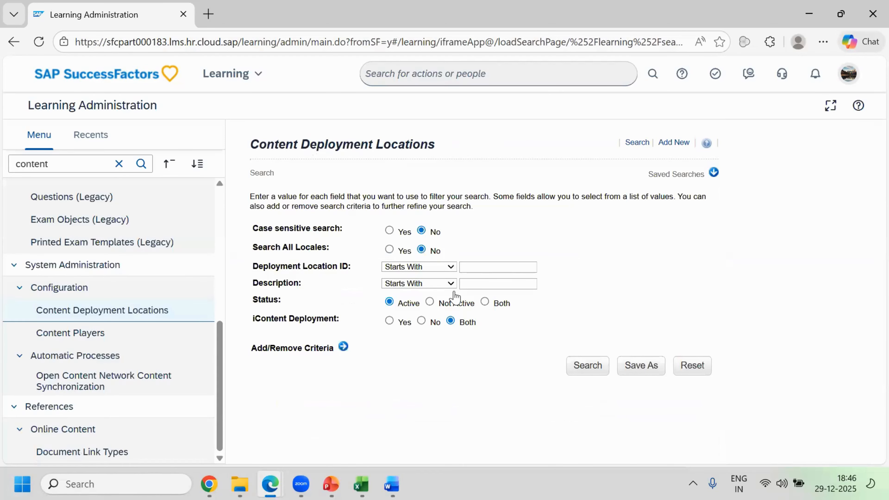
pyautogui.scroll(-5, 383, 315)
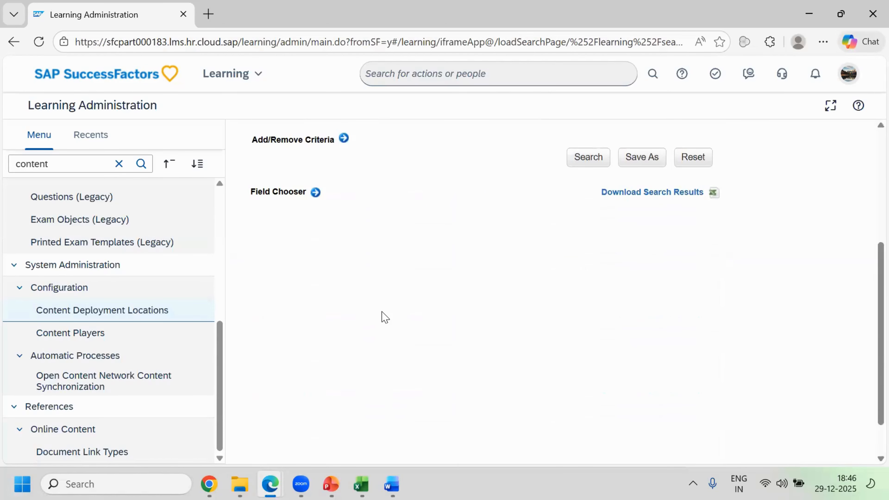
pyautogui.scroll(5, 385, 317)
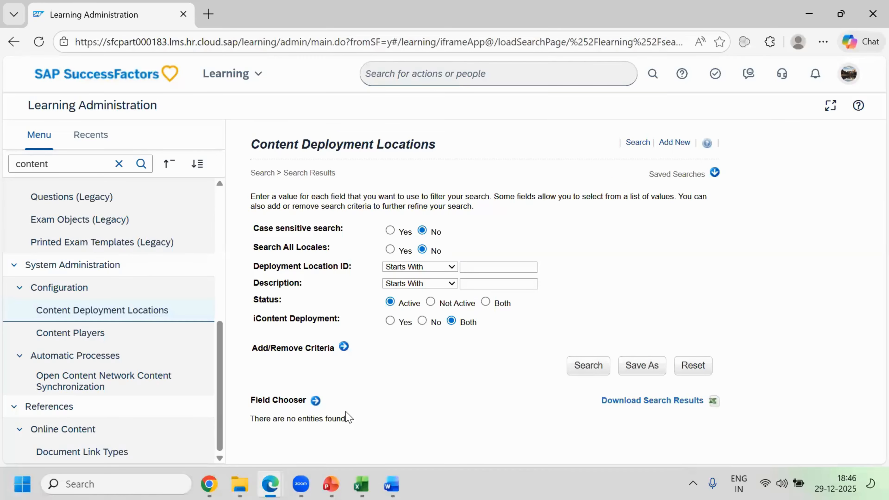
pyautogui.click(672, 143)
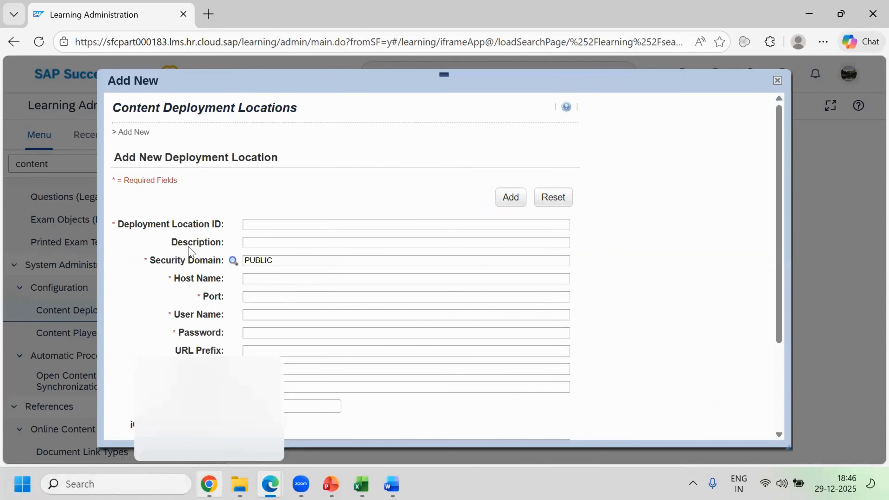
# Check the SAP data center note in Chrome and the LMS servers slide in PowerPoint, and return to the deployment location form in Edge
pyautogui.click(209, 483)
pyautogui.click(196, 44)
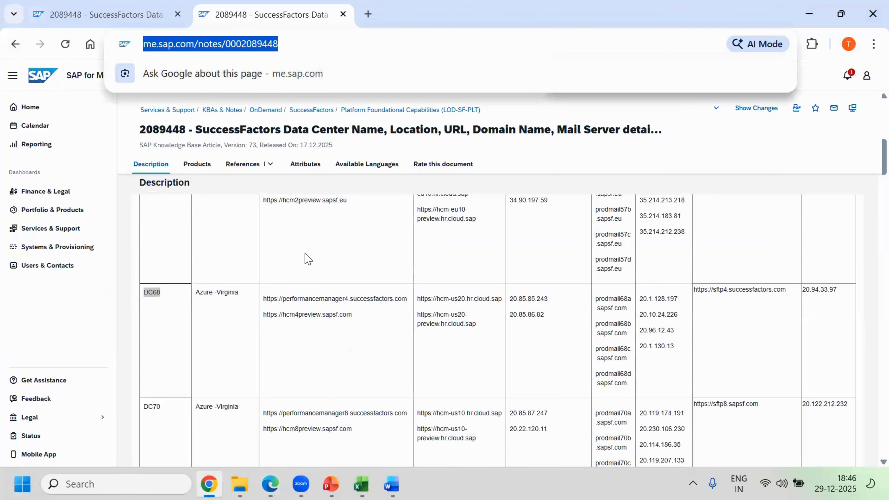
pyautogui.click(338, 475)
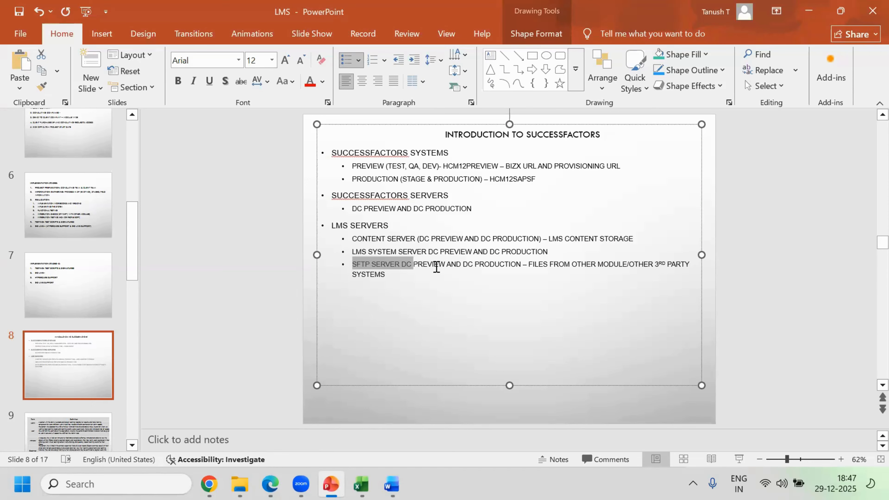
pyautogui.moveTo(271, 483)
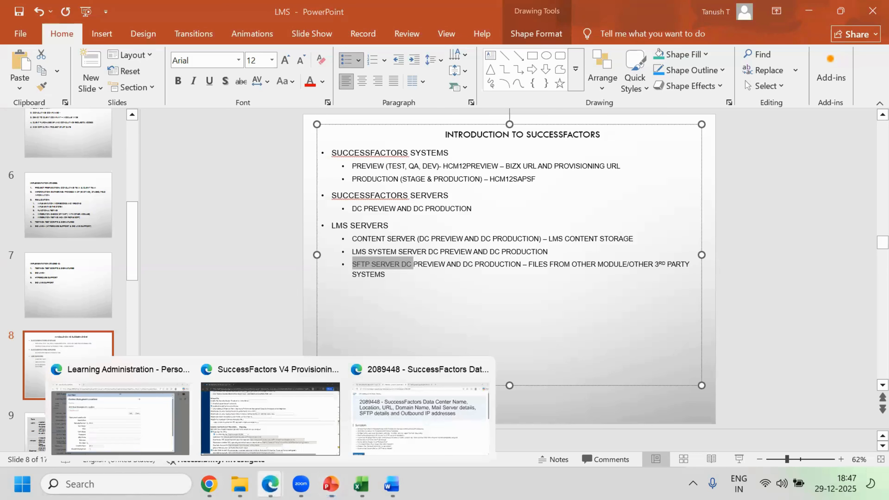
pyautogui.click(150, 431)
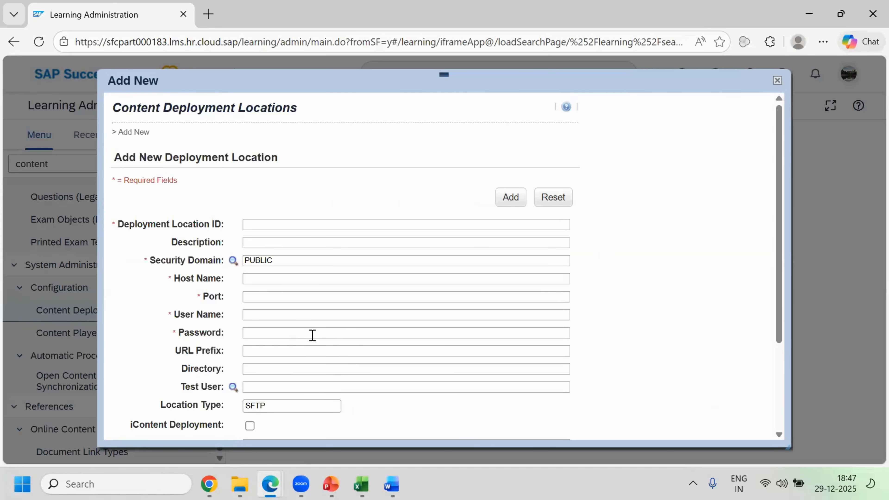
# Switch to SAP note 2089448 in Chrome and examine the SFTP server URLs and IP addresses across the data center table
pyautogui.click(210, 483)
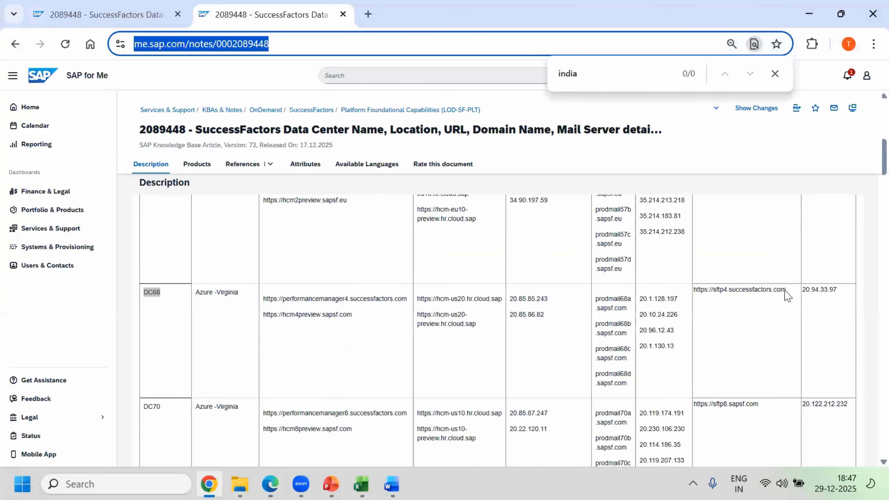
pyautogui.moveTo(786, 290); pyautogui.dragTo(741, 317)
pyautogui.scroll(4, 757, 325)
pyautogui.click(745, 337)
pyautogui.click(736, 356)
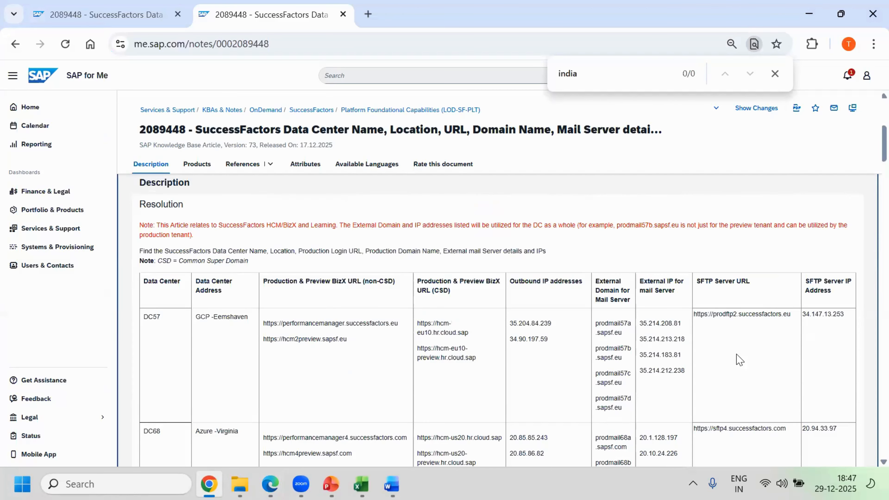
pyautogui.scroll(-4, 737, 406)
pyautogui.scroll(-2, 736, 406)
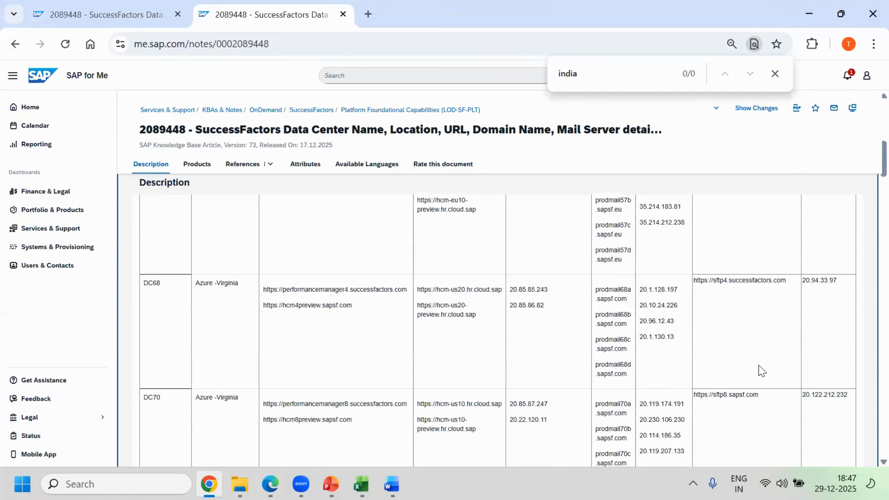
pyautogui.moveTo(725, 357); pyautogui.dragTo(227, 369)
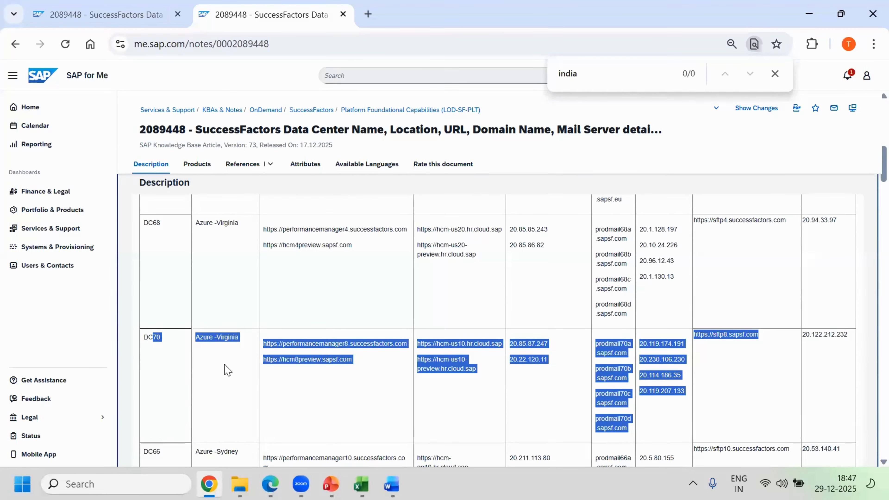
pyautogui.click(728, 349)
pyautogui.scroll(-6, 729, 350)
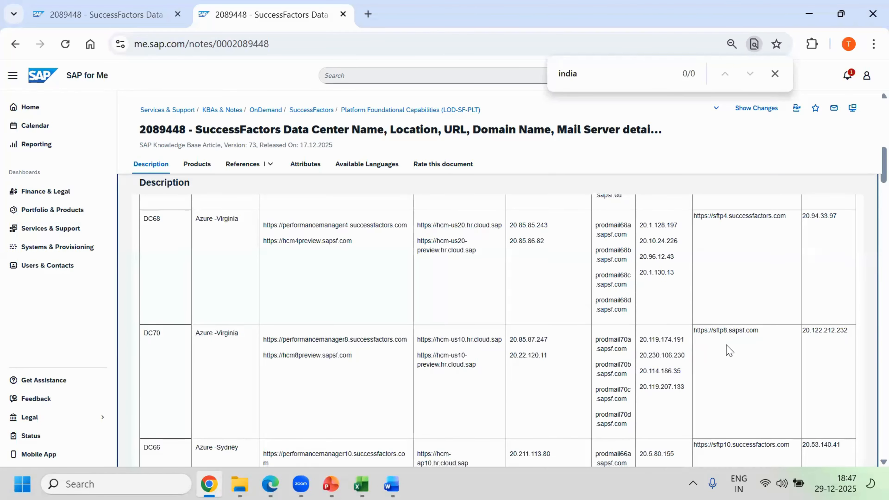
pyautogui.scroll(9, 729, 350)
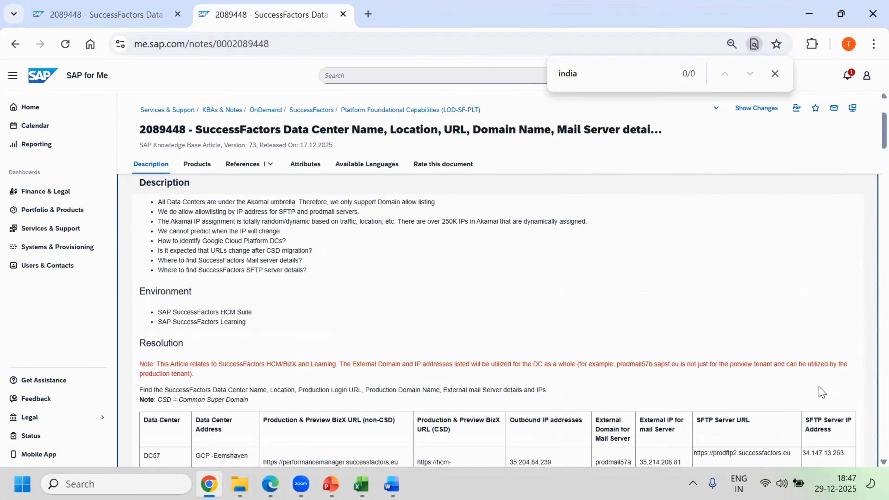
pyautogui.scroll(-6, 819, 390)
pyautogui.scroll(-20, 771, 376)
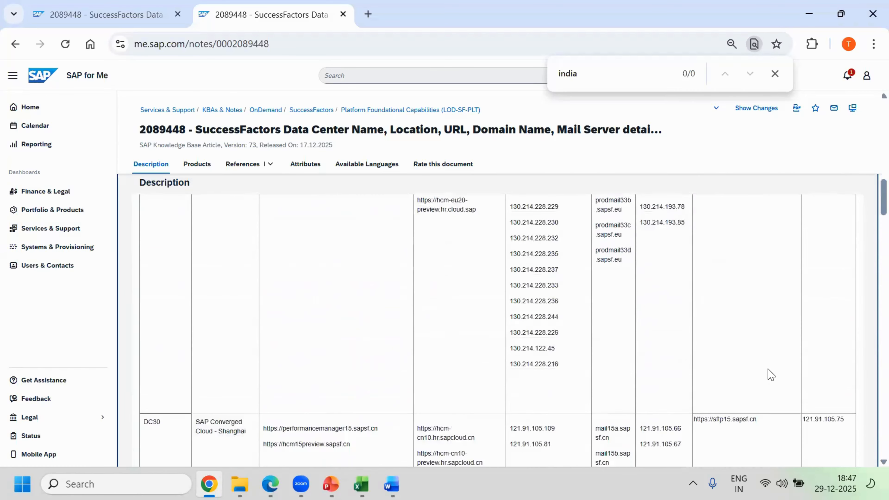
pyautogui.scroll(-7, 771, 375)
pyautogui.scroll(15, 771, 375)
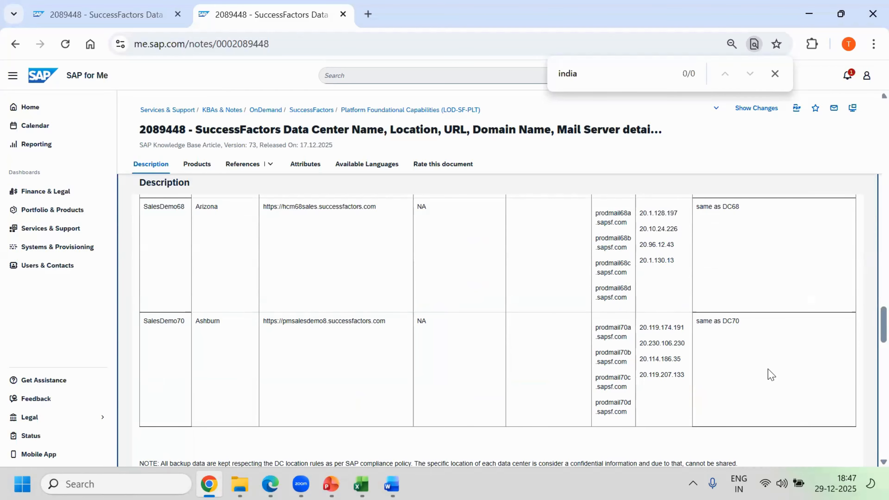
# Return to the new deployment location form in Edge and review its host name, port, user name, password and remaining fields
pyautogui.moveTo(270, 483)
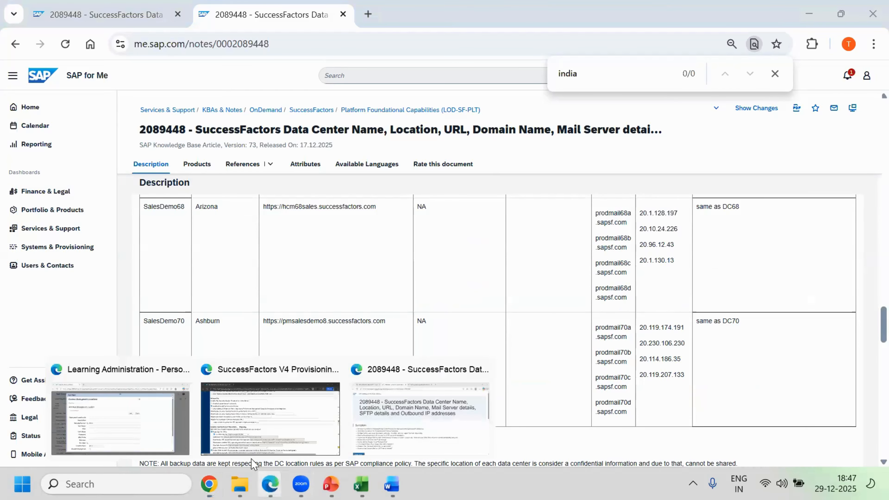
pyautogui.click(169, 430)
pyautogui.moveTo(121, 107); pyautogui.dragTo(323, 114)
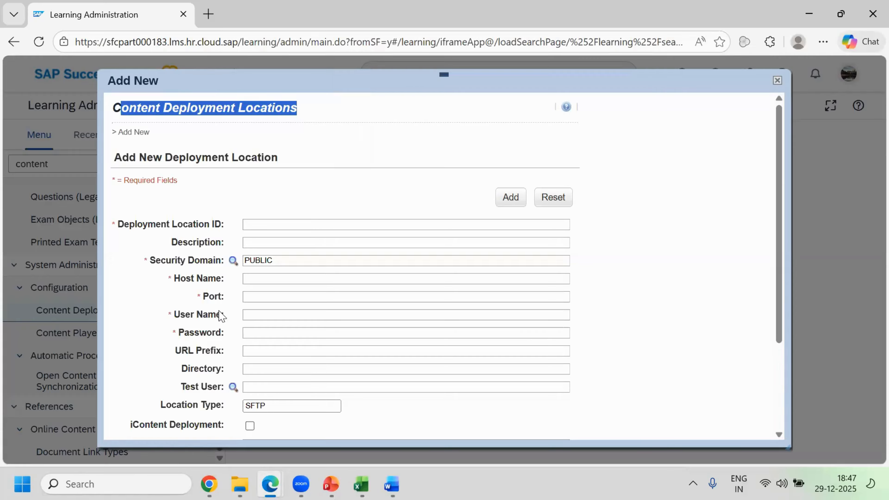
pyautogui.moveTo(181, 314); pyautogui.dragTo(502, 308)
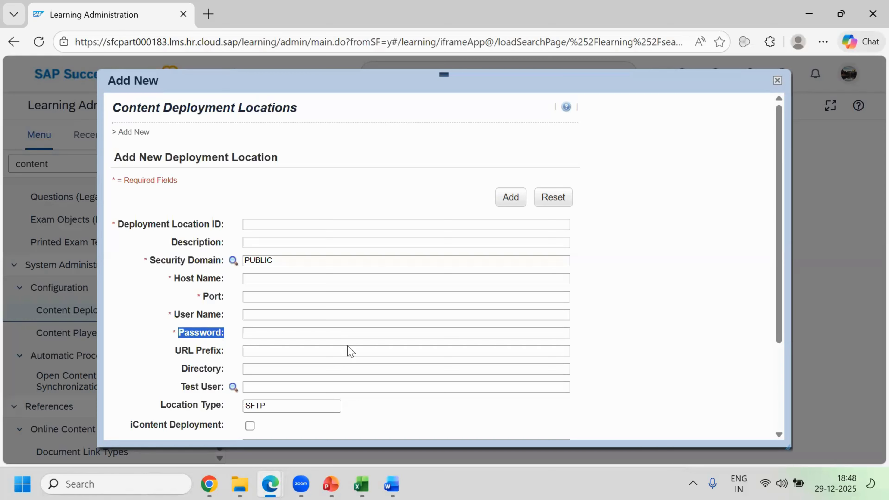
pyautogui.click(253, 337)
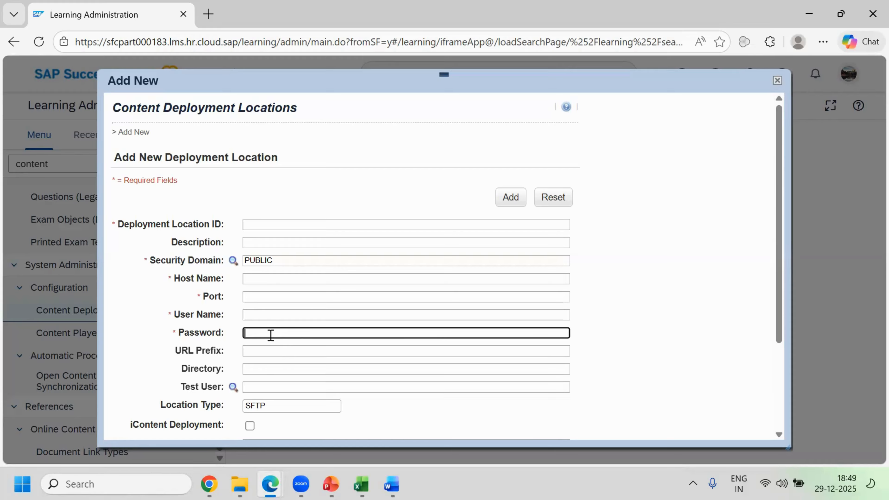
pyautogui.click(244, 279)
pyautogui.click(247, 301)
pyautogui.click(250, 313)
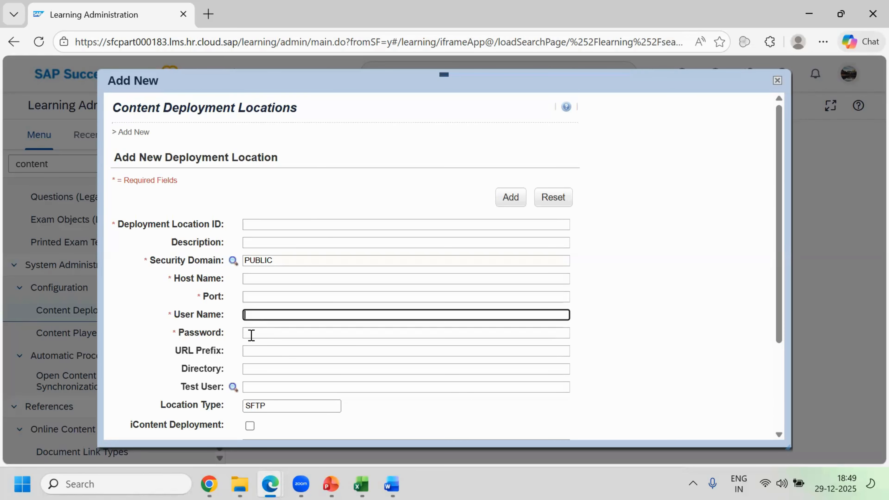
pyautogui.click(250, 335)
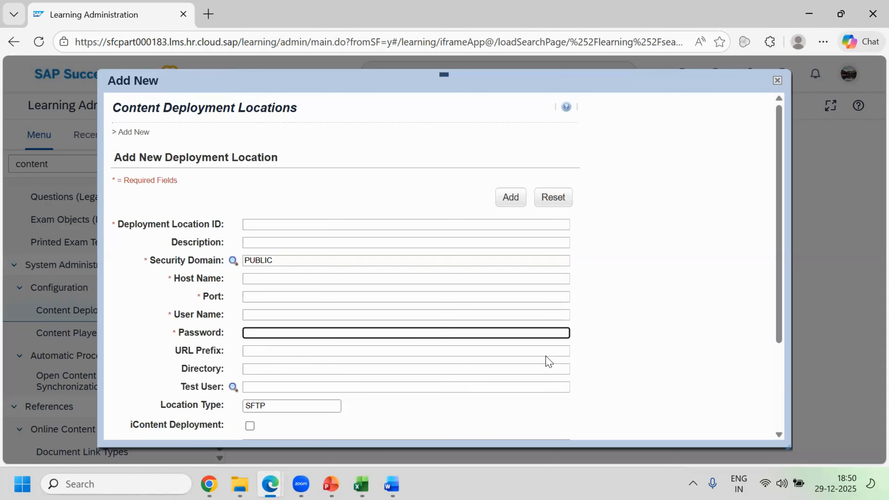
pyautogui.scroll(-3, 514, 374)
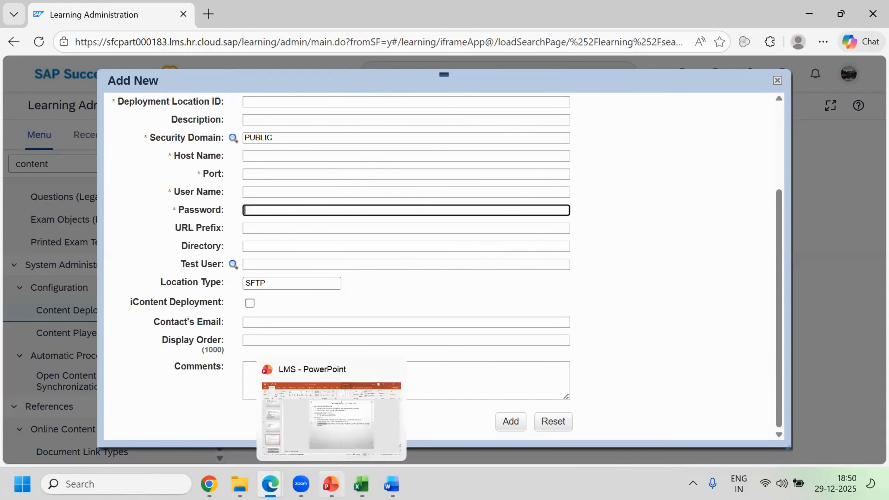
# Switch to slide 8 of the LMS presentation in PowerPoint and highlight PREVIEW in the content server bullet
pyautogui.click(331, 434)
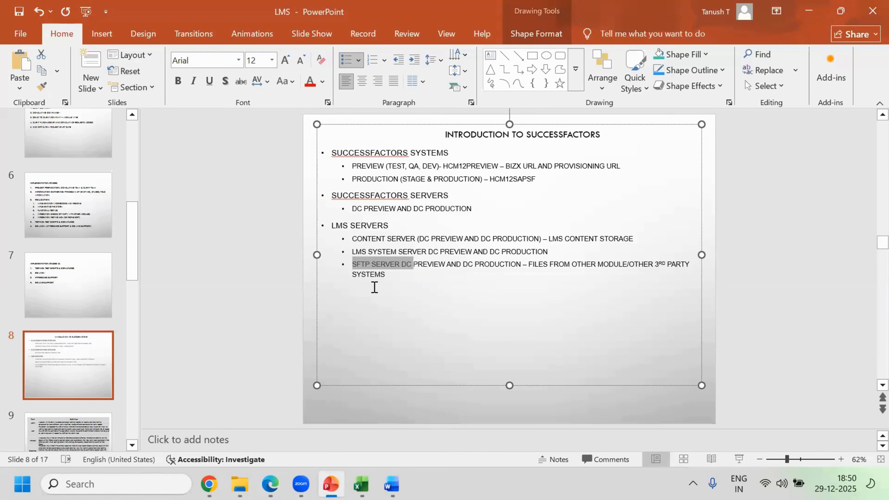
pyautogui.click(371, 297)
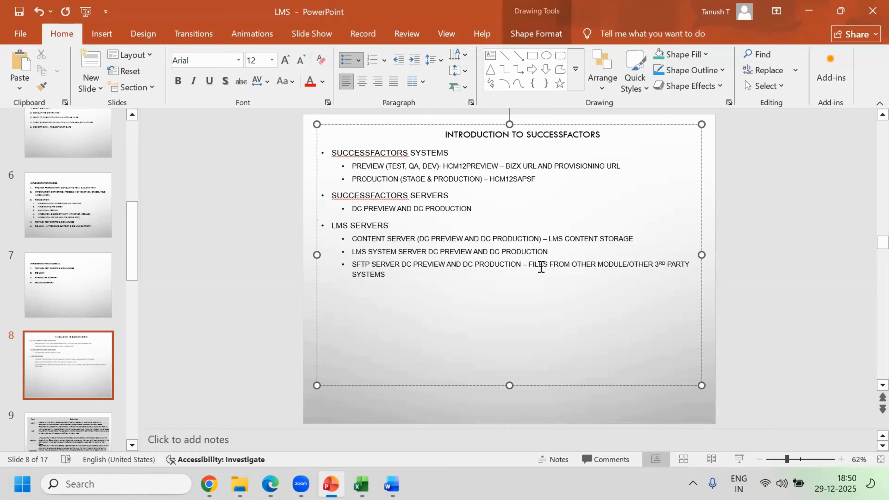
pyautogui.moveTo(464, 238); pyautogui.dragTo(419, 239)
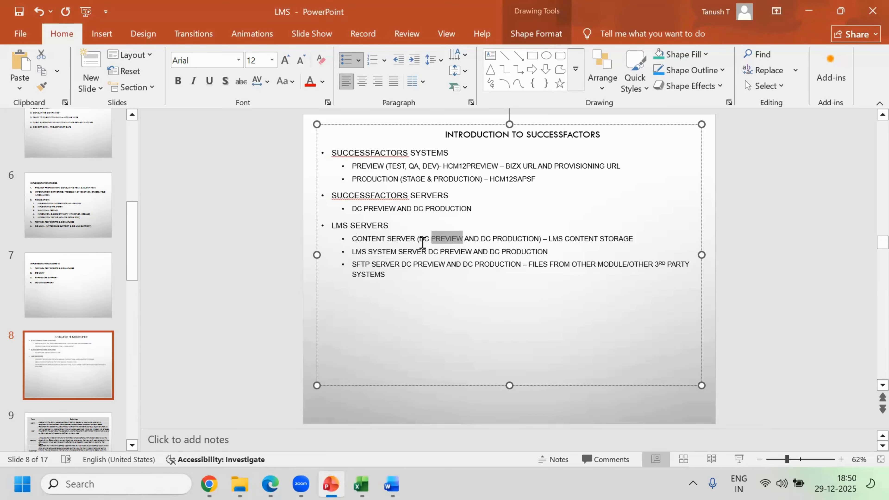
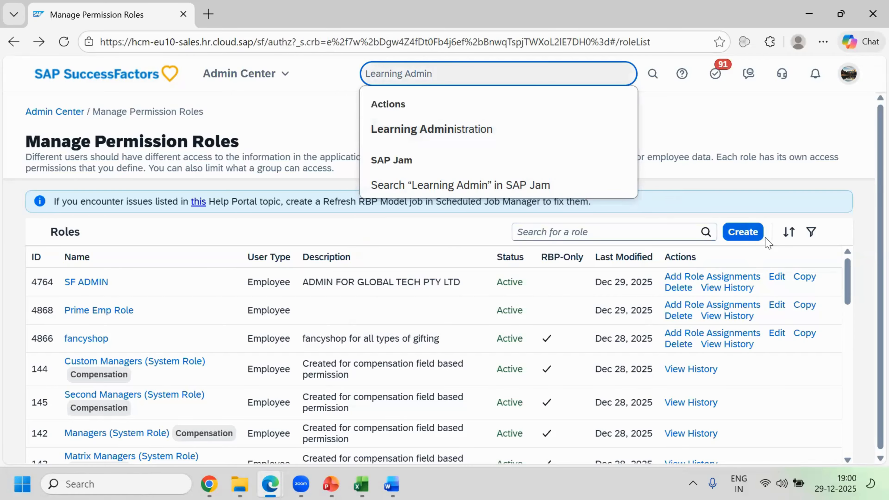
# Start creating a permission role and try to proceed with the name Test
pyautogui.click(749, 236)
pyautogui.click(387, 291)
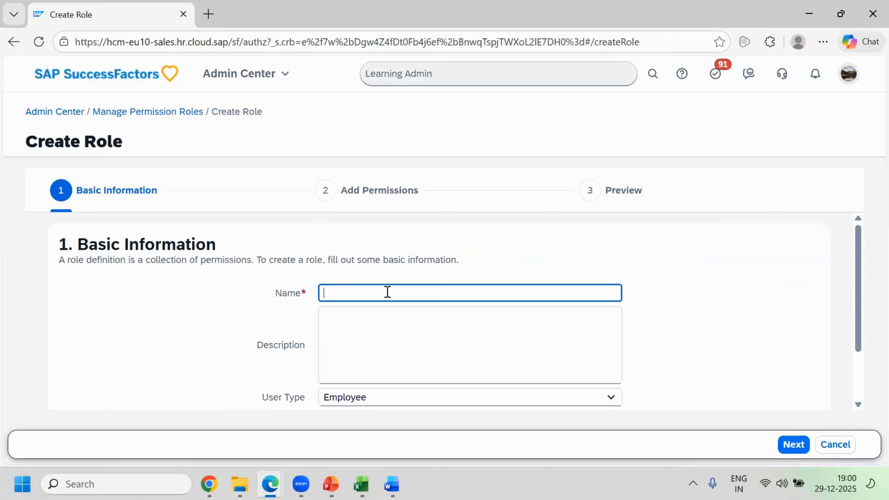
pyautogui.write('Test')
pyautogui.click(792, 444)
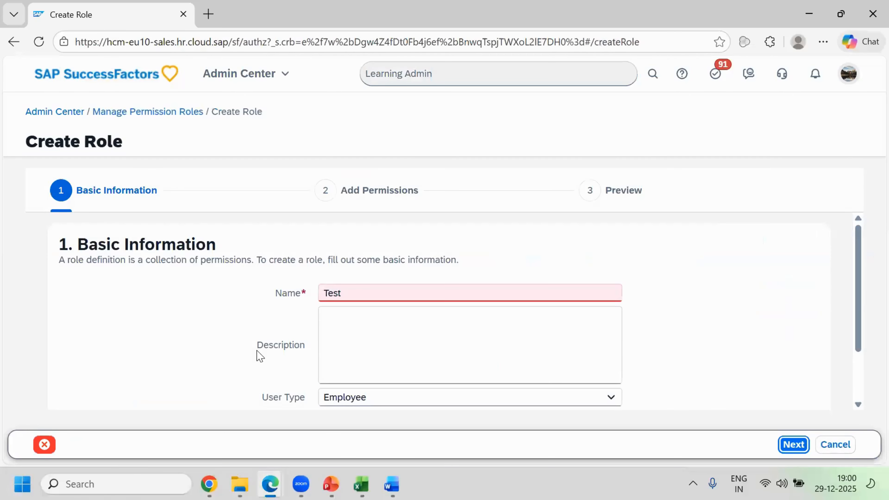
# Set the new role's name to Testlearning112 and continue to the Add Permissions stage
pyautogui.click(350, 289)
pyautogui.write('le')
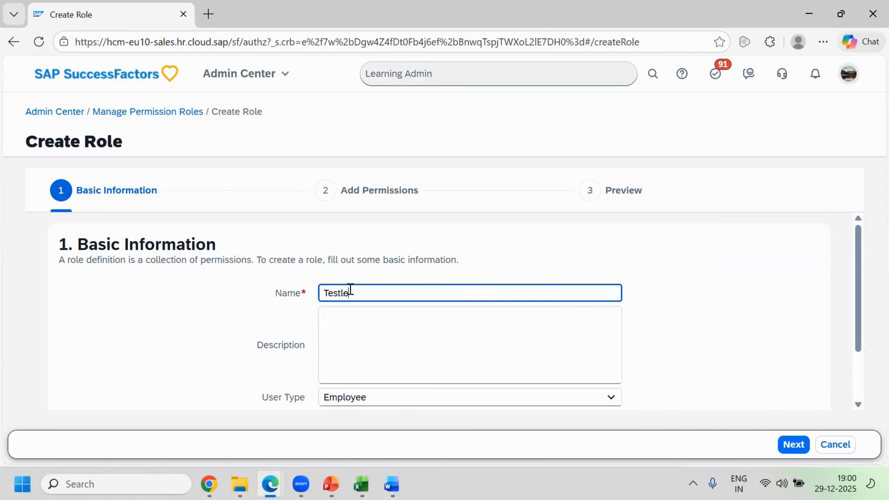
pyautogui.write('arning19')
pyautogui.press('BackSpace')
pyautogui.press('BackSpace')
pyautogui.write('112')
pyautogui.click(792, 443)
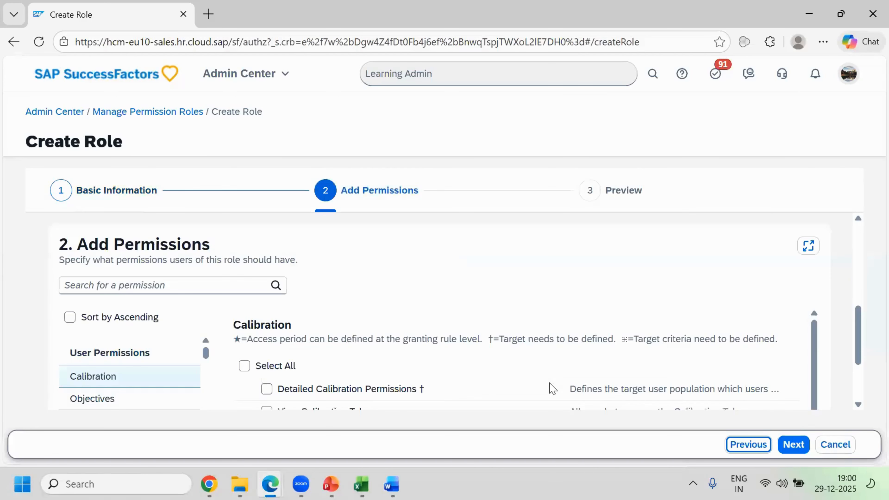
# Search the permissions for learning and grant the role Learning Access Permission in the user permissions' Learning category
pyautogui.click(118, 289)
pyautogui.write('learnin')
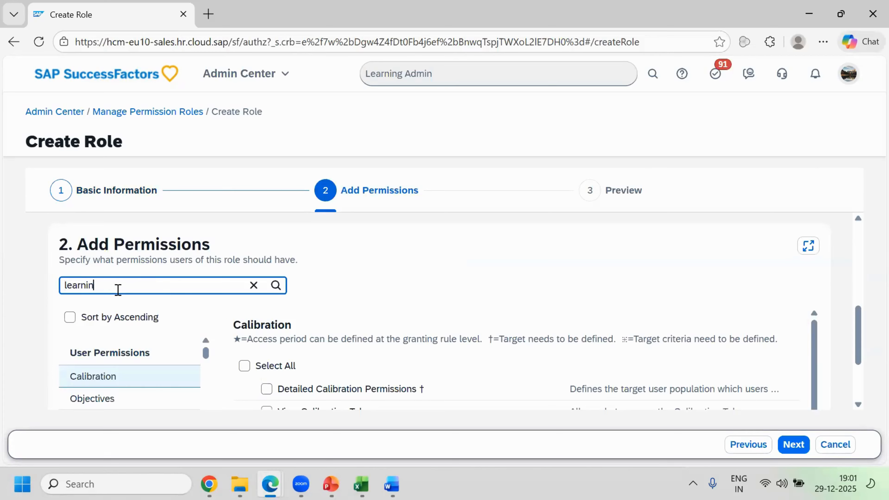
pyautogui.write('g')
pyautogui.scroll(-3, 116, 341)
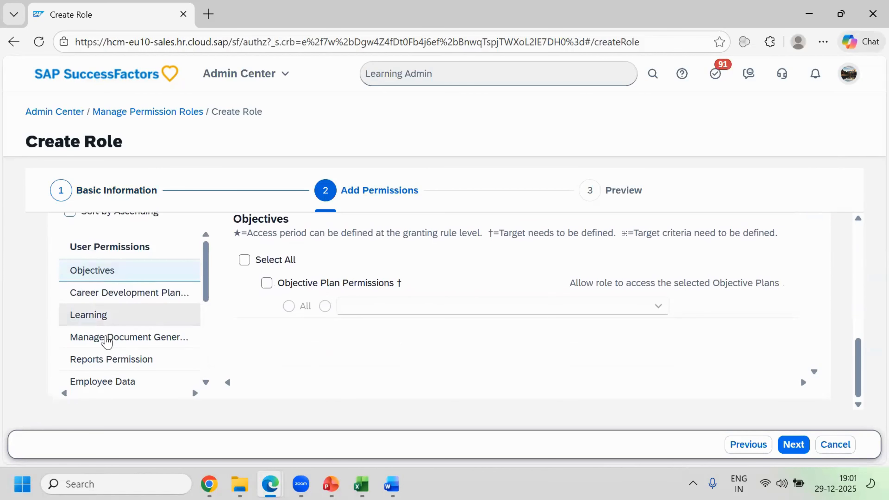
pyautogui.click(187, 314)
pyautogui.click(306, 283)
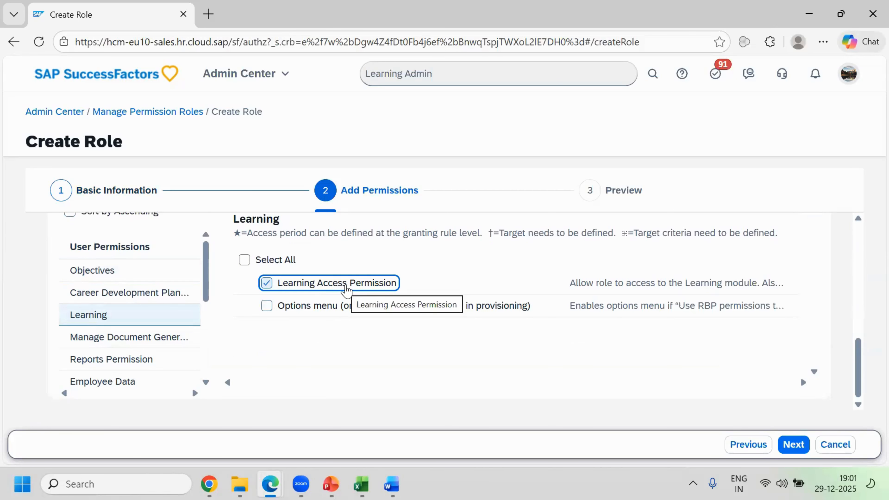
pyautogui.click(274, 85)
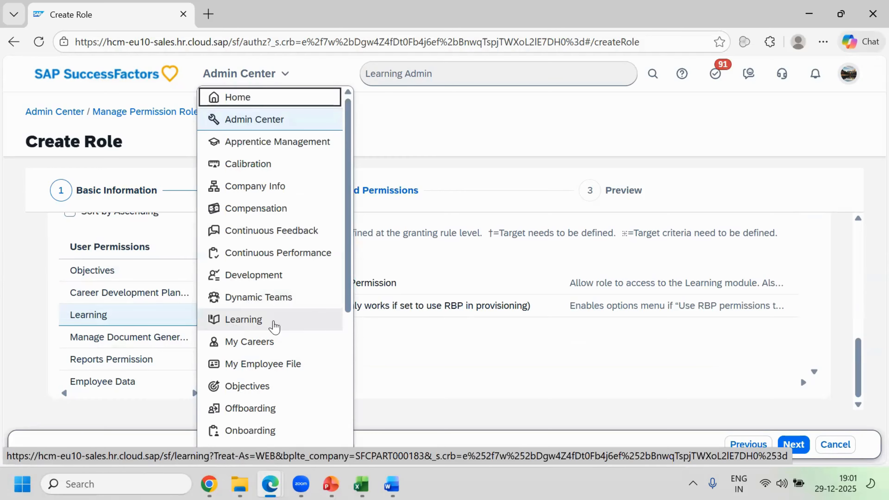
# Grant the role Learning Admin Access Permission in the Manage Learning category of the administrator permissions
pyautogui.click(477, 75)
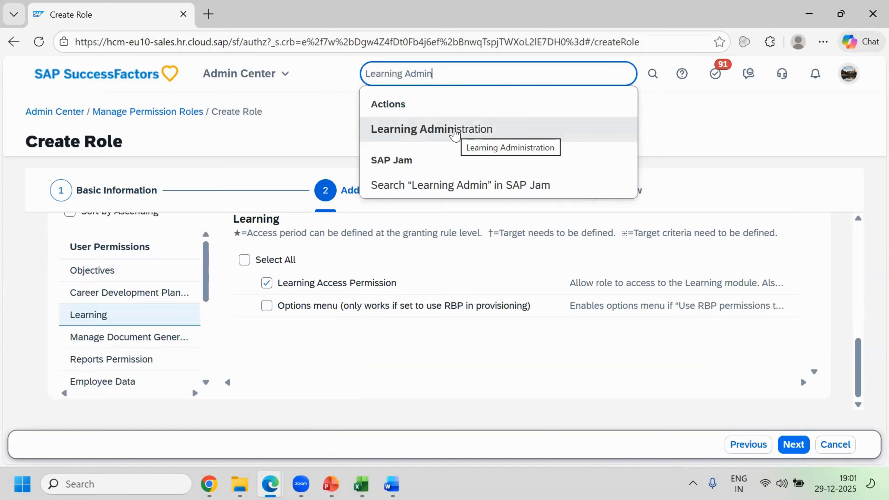
pyautogui.scroll(-3, 147, 311)
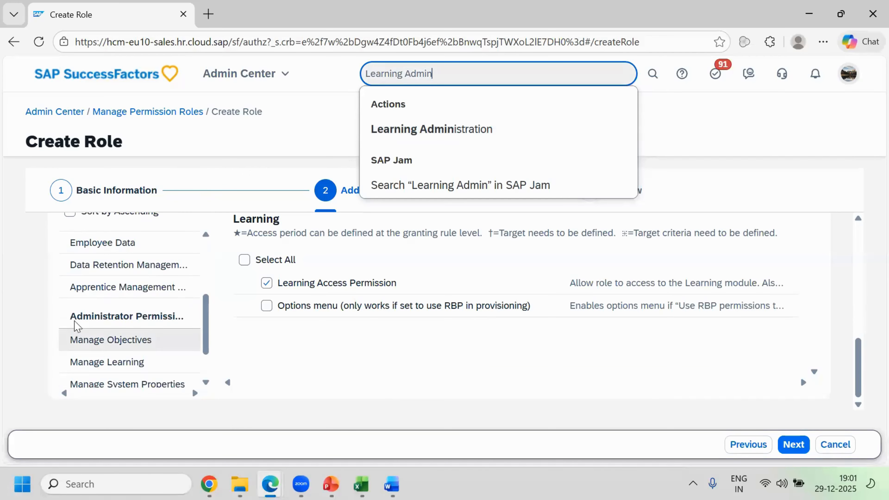
pyautogui.click(132, 363)
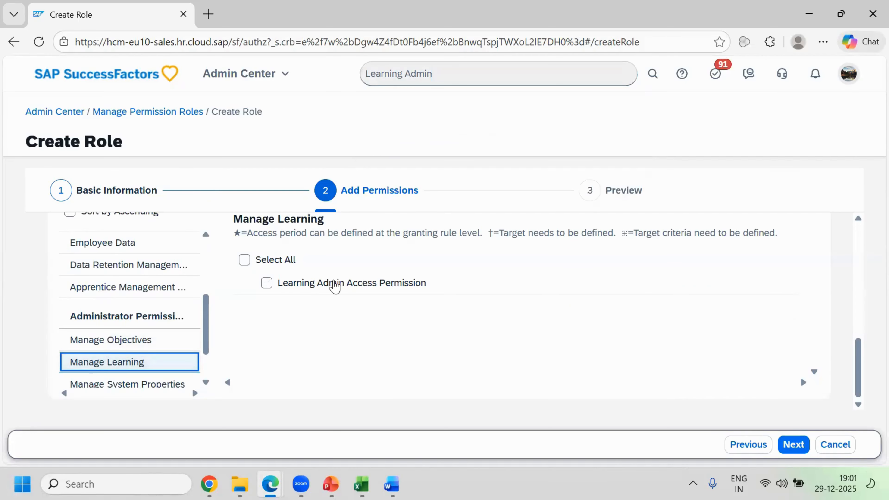
pyautogui.click(329, 287)
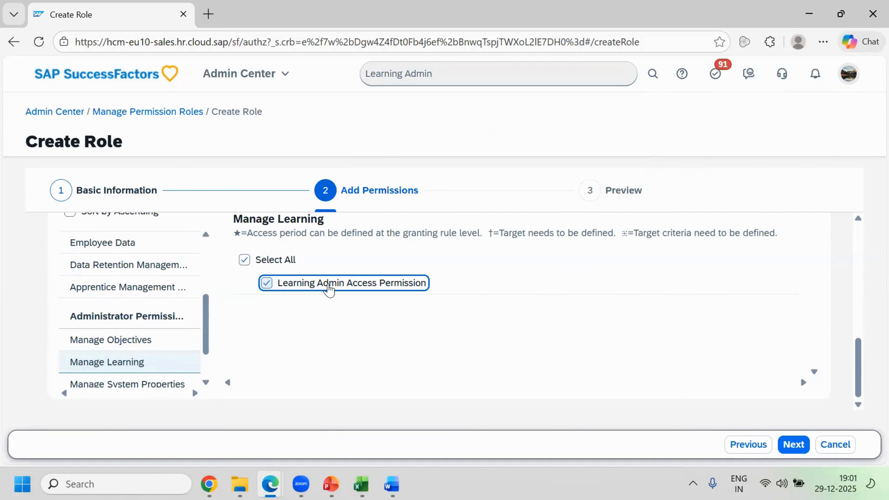
# Compare the user and administrator learning permissions with the Learning module entry and the Learning Administration action they give access to
pyautogui.scroll(5, 153, 314)
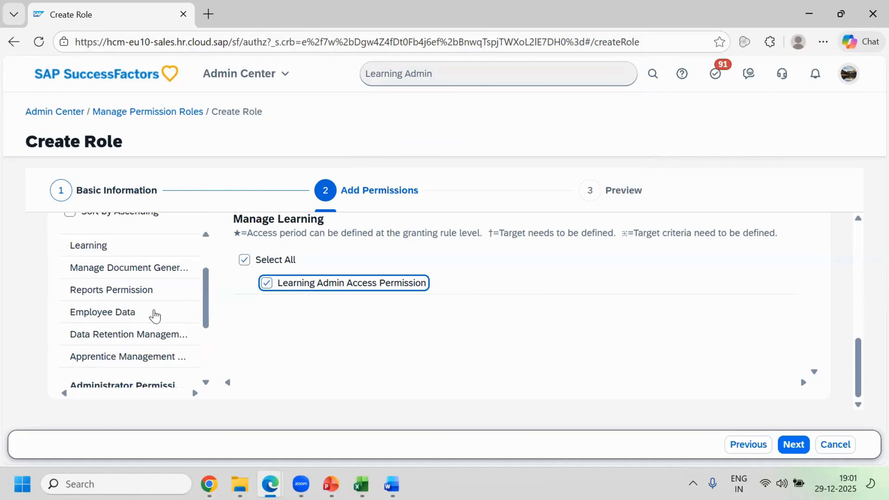
pyautogui.click(260, 75)
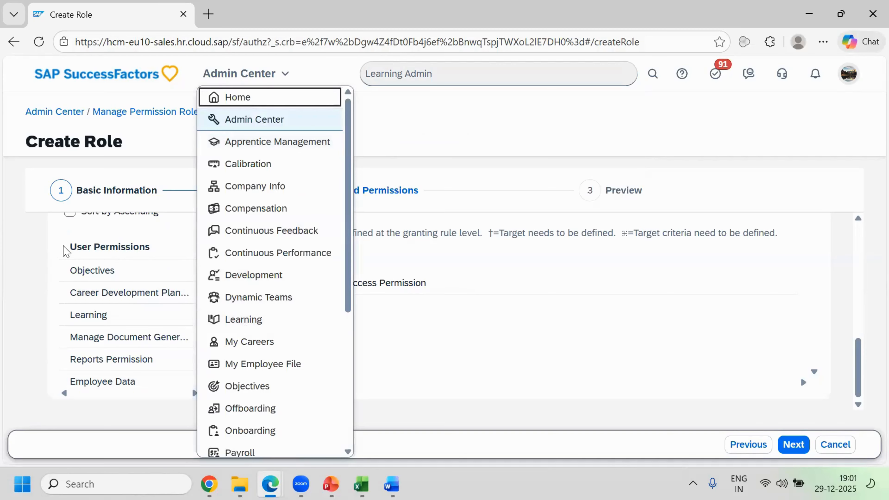
pyautogui.moveTo(67, 251); pyautogui.dragTo(168, 252)
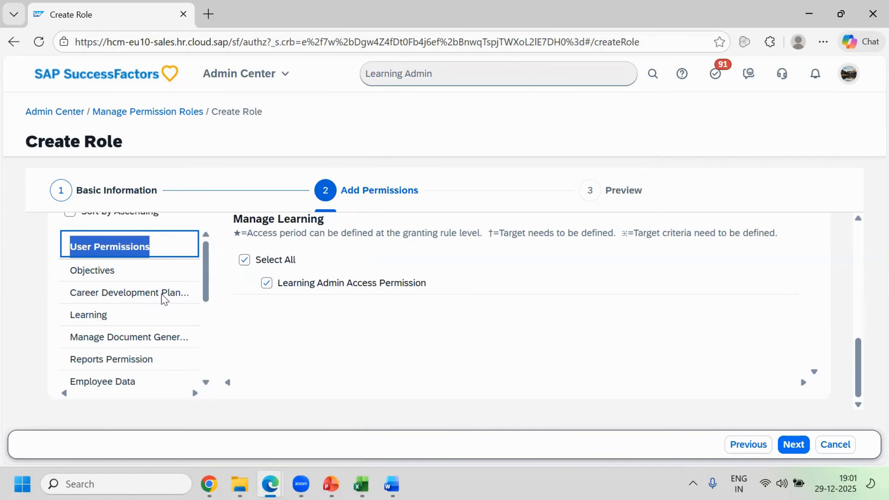
pyautogui.click(439, 78)
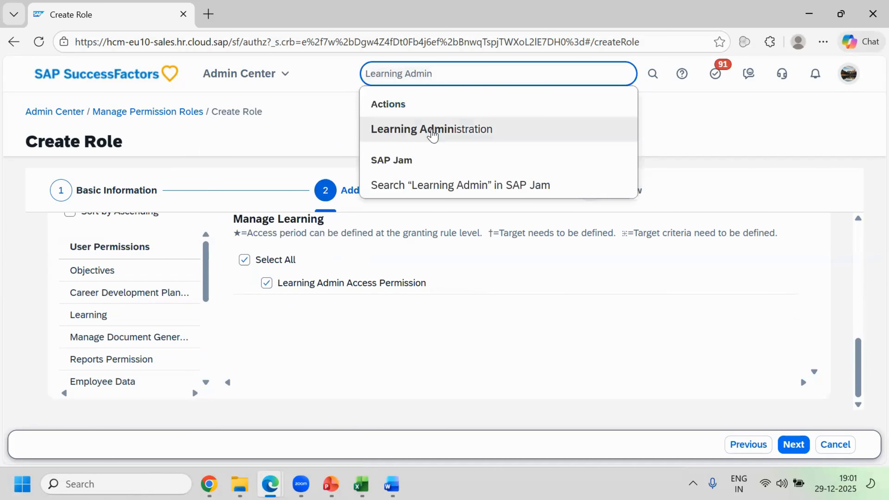
pyautogui.scroll(-5, 172, 303)
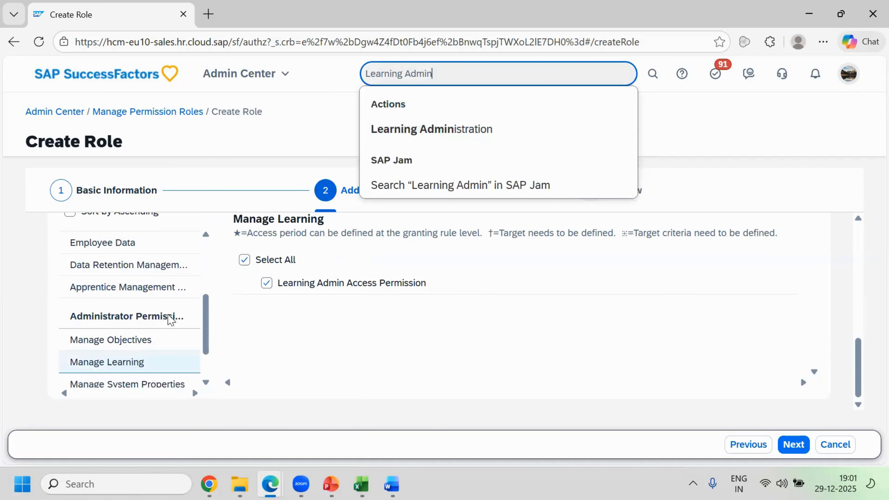
pyautogui.tripleClick(171, 320)
pyautogui.moveTo(154, 363); pyautogui.dragTo(69, 362)
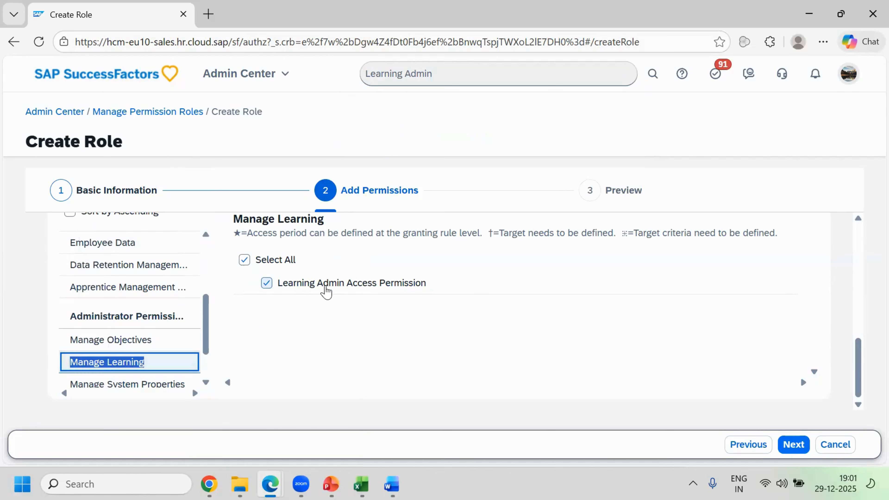
# Proceed to the role preview, check the selected user and administrator permissions, and save the role
pyautogui.click(788, 442)
pyautogui.scroll(-5, 446, 345)
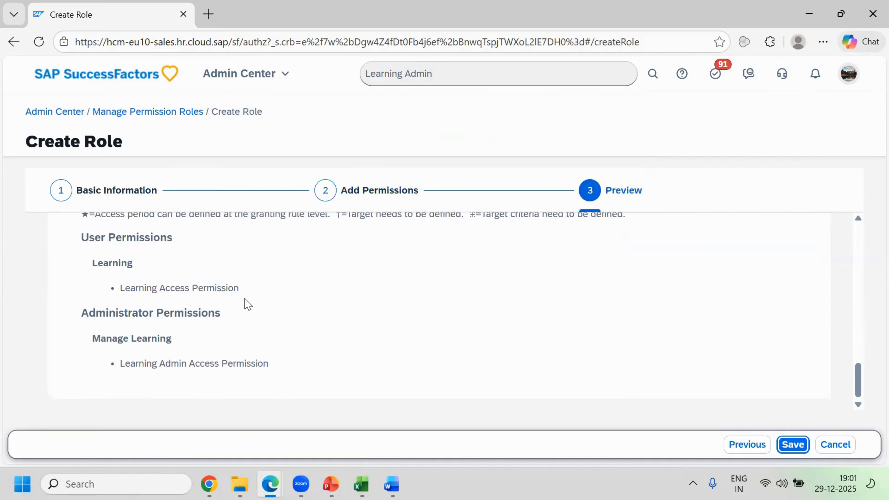
pyautogui.moveTo(124, 312); pyautogui.dragTo(193, 313)
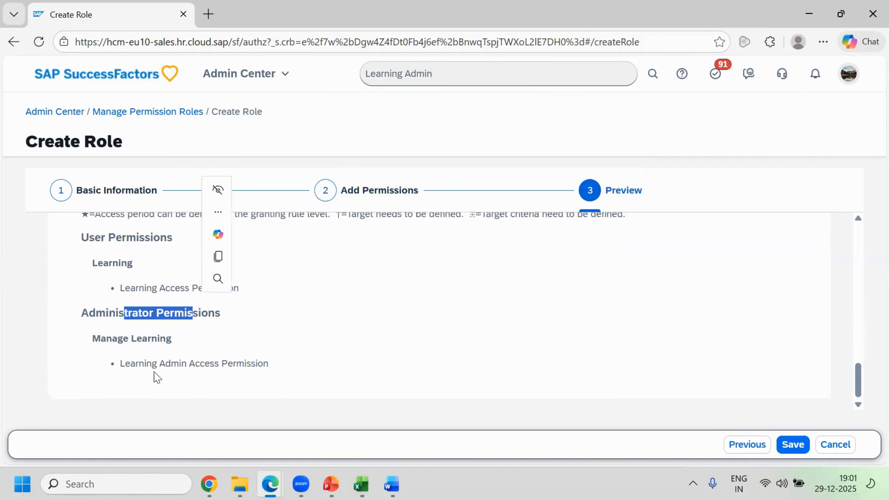
pyautogui.moveTo(130, 366); pyautogui.dragTo(295, 374)
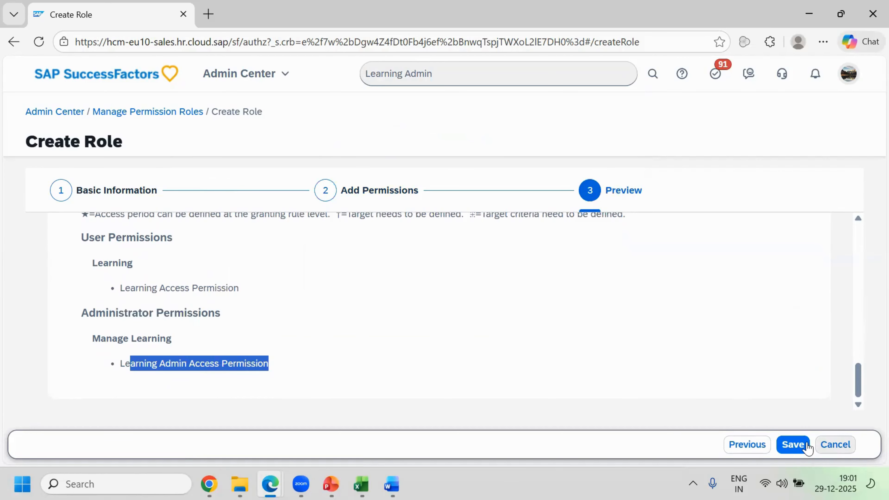
pyautogui.click(791, 445)
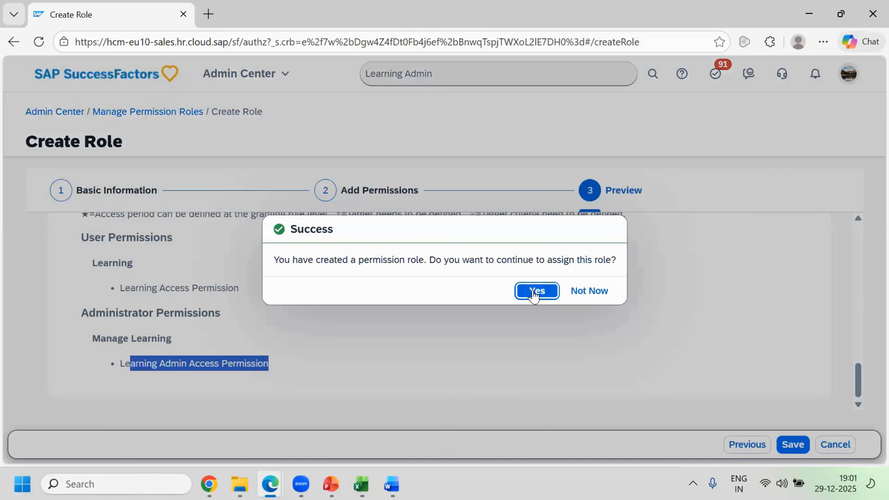
# Continue to assigning the new role and proceed to Grant Access To with the default basic information
pyautogui.click(534, 295)
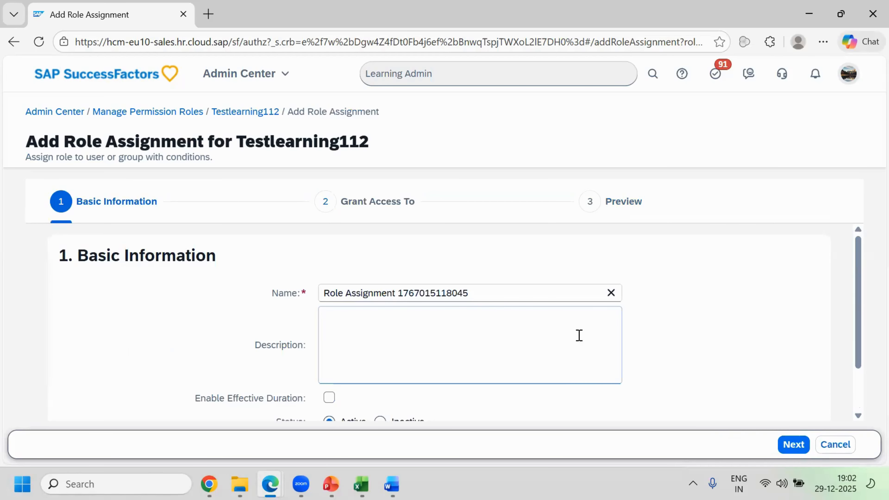
pyautogui.scroll(-2, 629, 337)
pyautogui.click(793, 444)
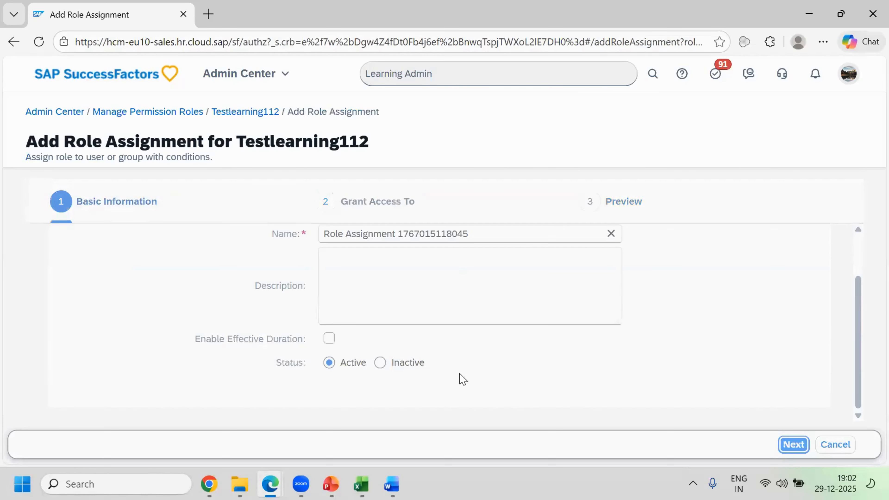
# Review the available grantee types, keep Employee, and restrict access to selected groups by opening the group selection
pyautogui.click(372, 299)
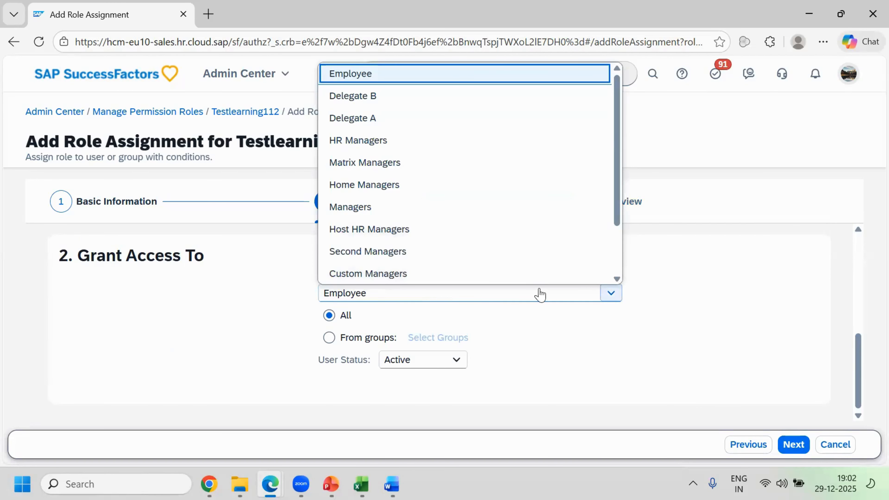
pyautogui.scroll(-2, 519, 230)
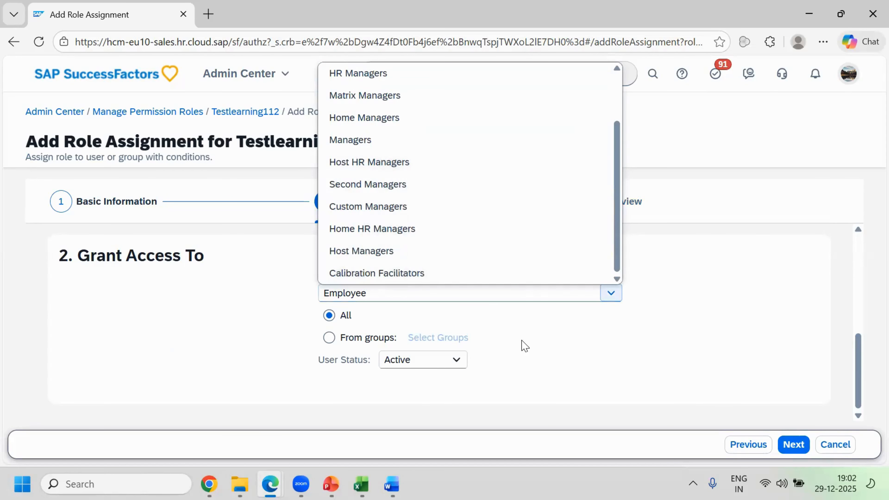
pyautogui.scroll(2, 477, 194)
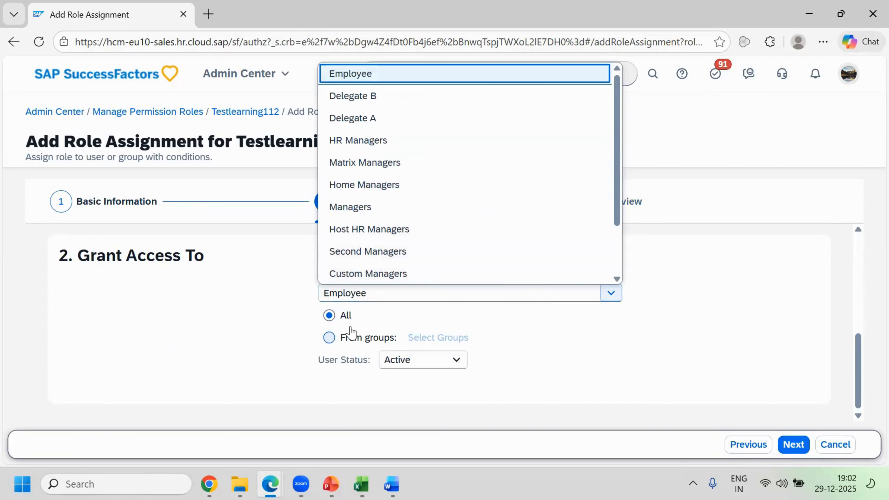
pyautogui.click(330, 339)
pyautogui.moveTo(469, 331); pyautogui.dragTo(494, 256)
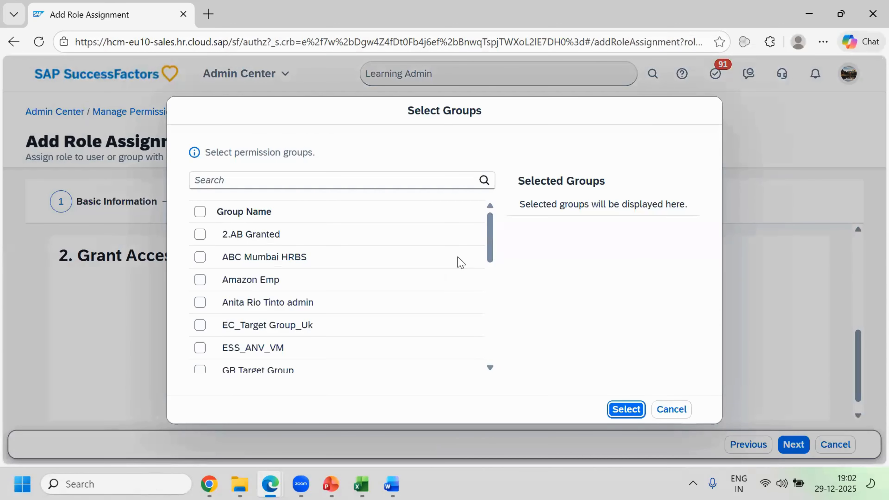
# Duplicate the browser tab, find the permission group management page there, and start creating a new group
pyautogui.rightClick(101, 15)
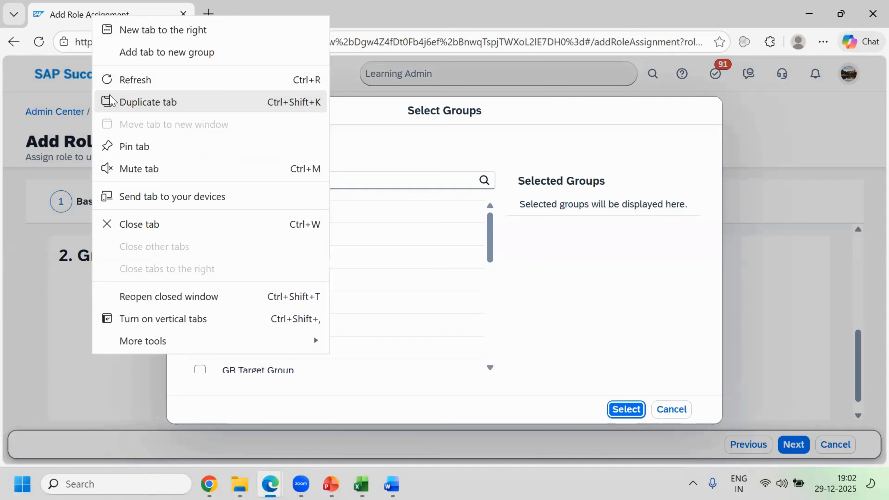
pyautogui.click(115, 100)
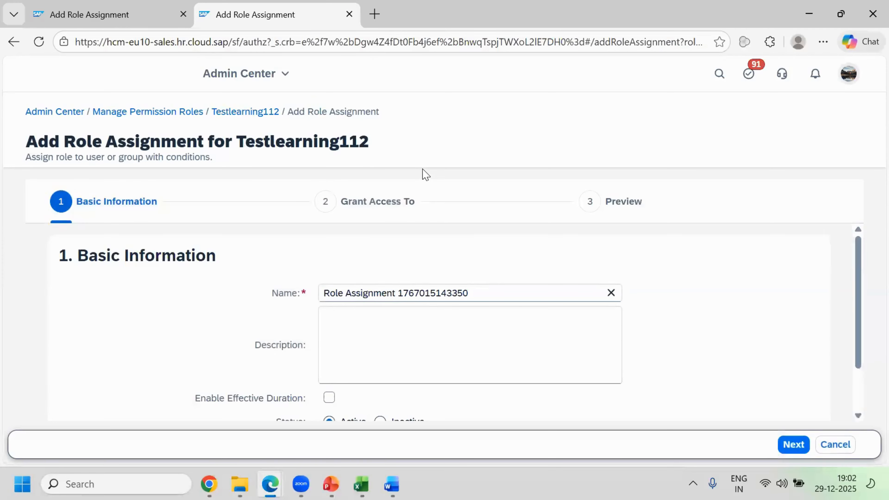
pyautogui.click(446, 76)
pyautogui.write('manag')
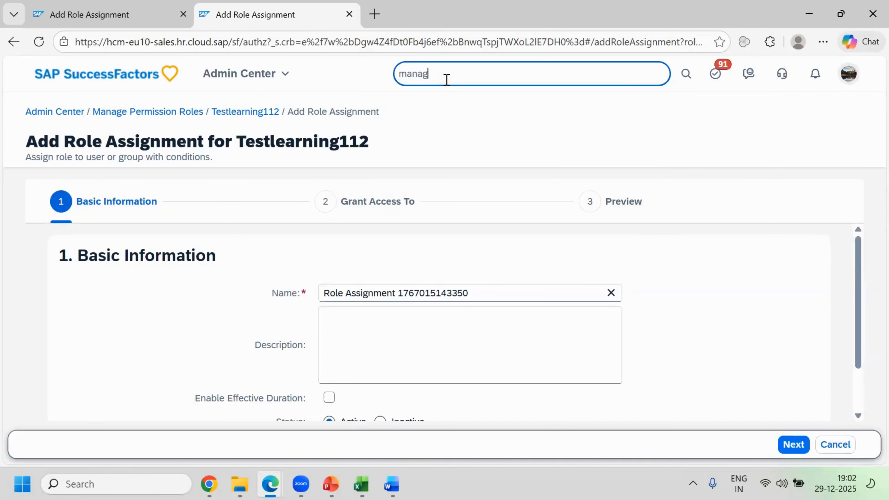
pyautogui.write('e permi')
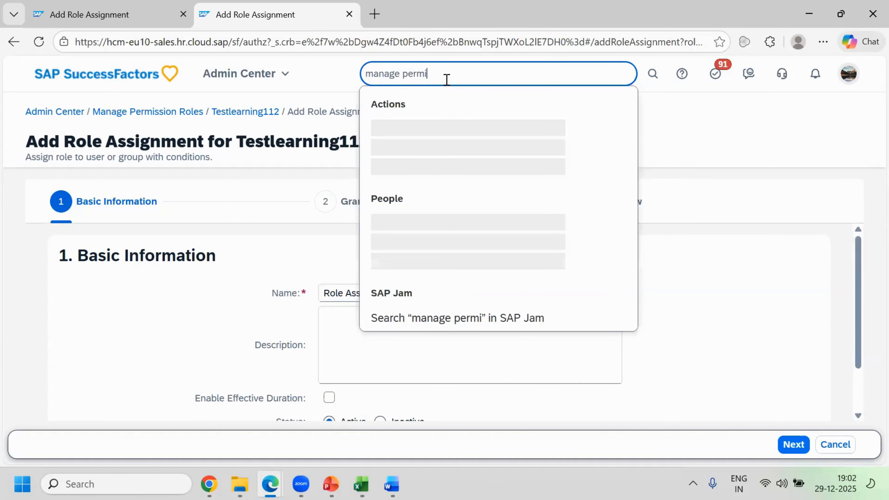
pyautogui.click(453, 154)
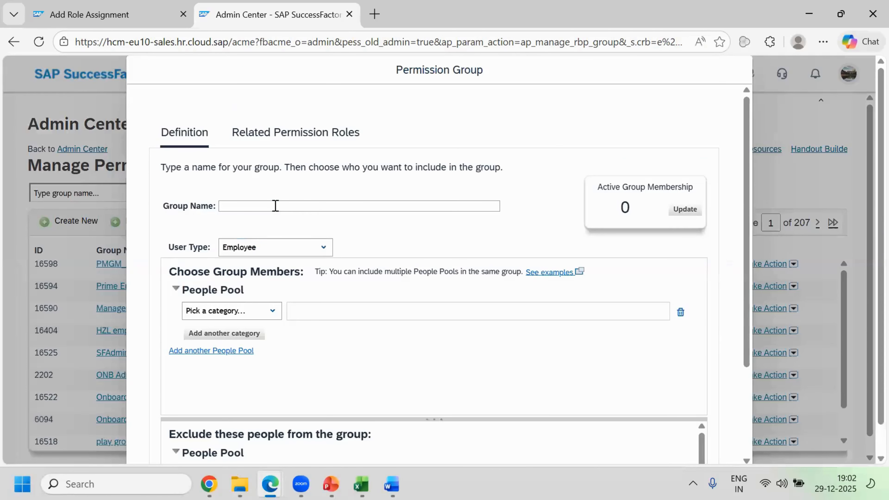
# Name the permission group learning admin and choose User as the category of its people pool
pyautogui.click(275, 205)
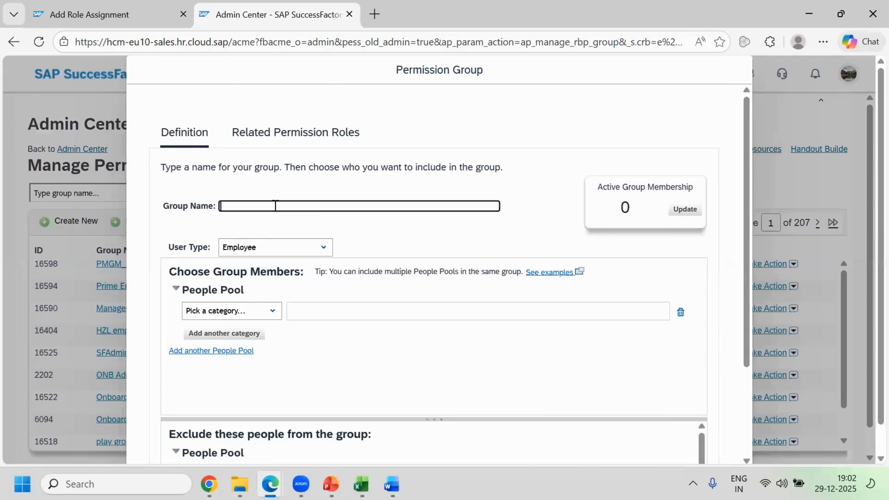
pyautogui.write('learning admin')
pyautogui.click(253, 310)
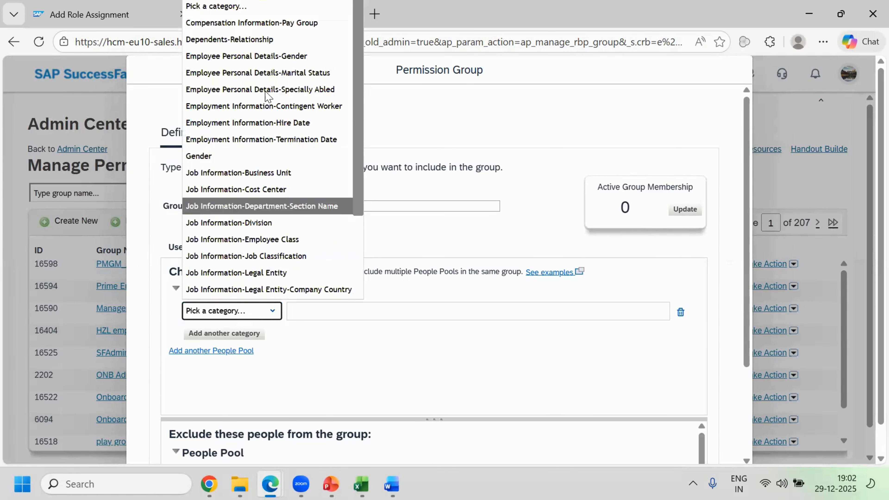
pyautogui.scroll(-3, 241, 239)
pyautogui.click(227, 294)
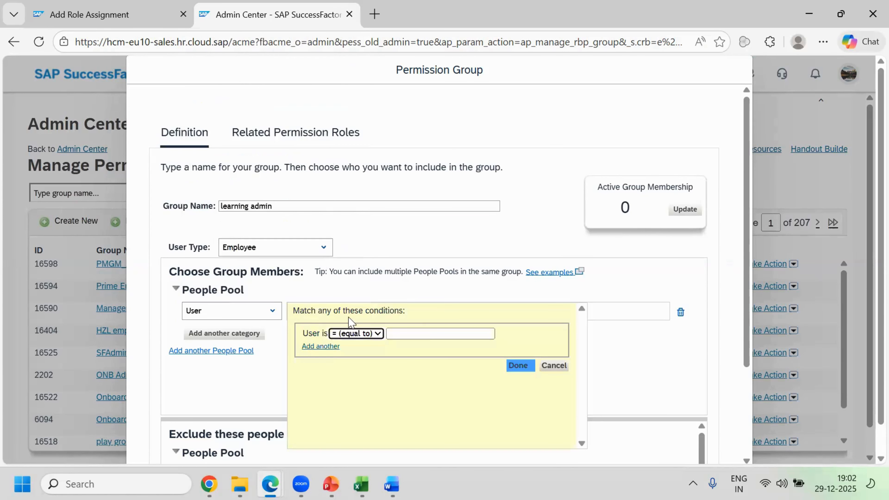
# Add one employee to the people pool by entering the username, and update the active group membership
pyautogui.click(436, 335)
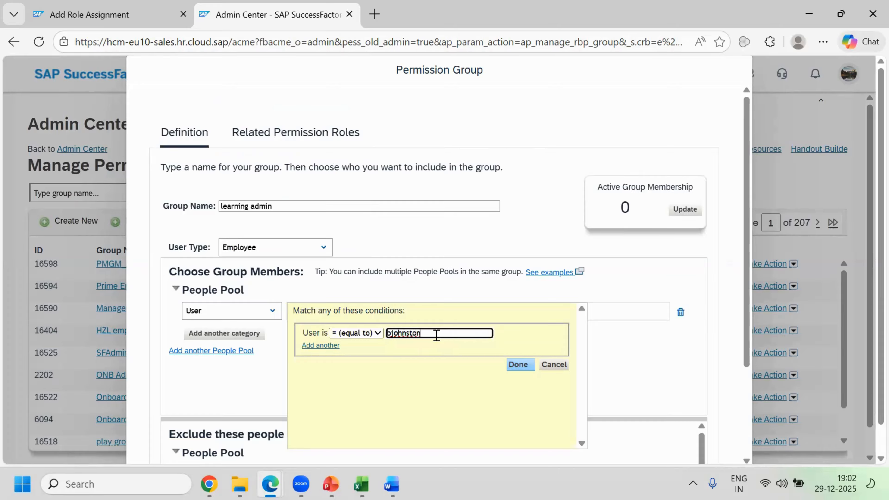
pyautogui.click(440, 350)
pyautogui.click(519, 364)
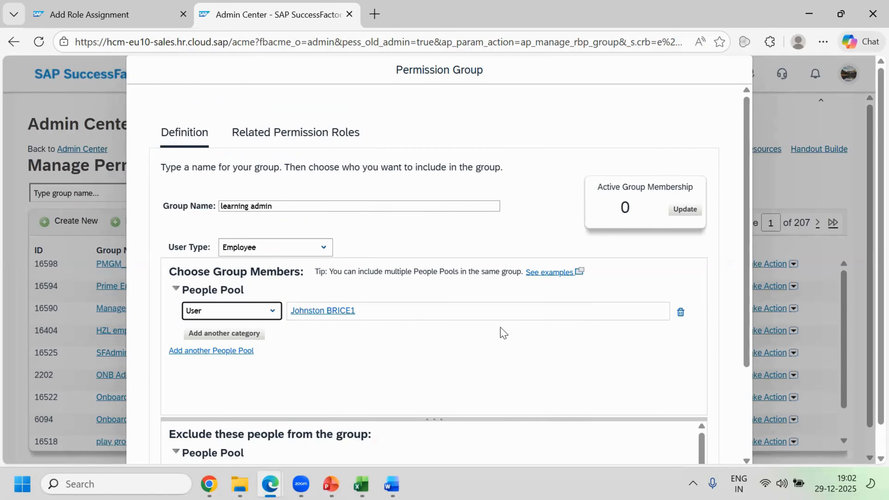
pyautogui.click(684, 210)
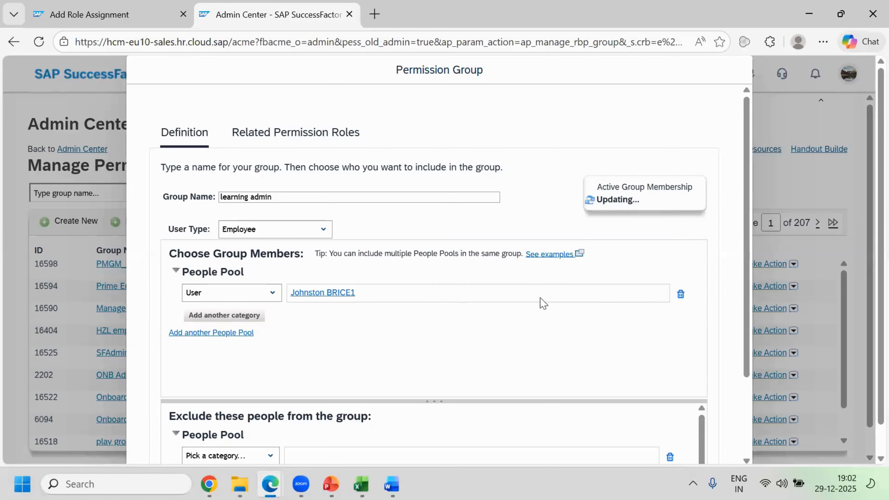
# Check the related permission roles of the new learning admin group and save the group
pyautogui.click(296, 138)
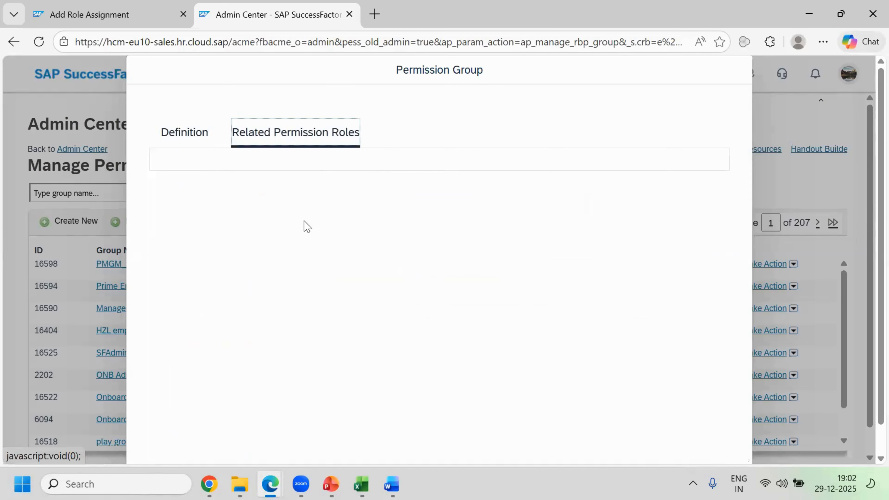
pyautogui.scroll(-1, 600, 348)
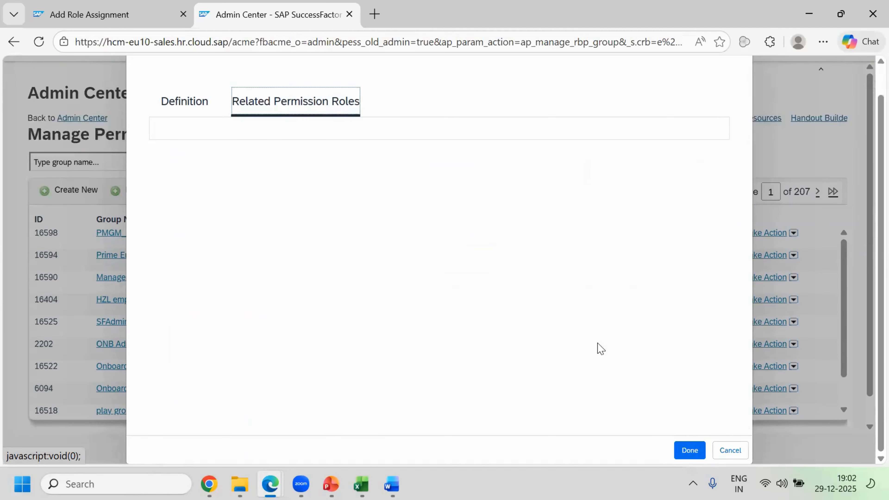
pyautogui.click(691, 449)
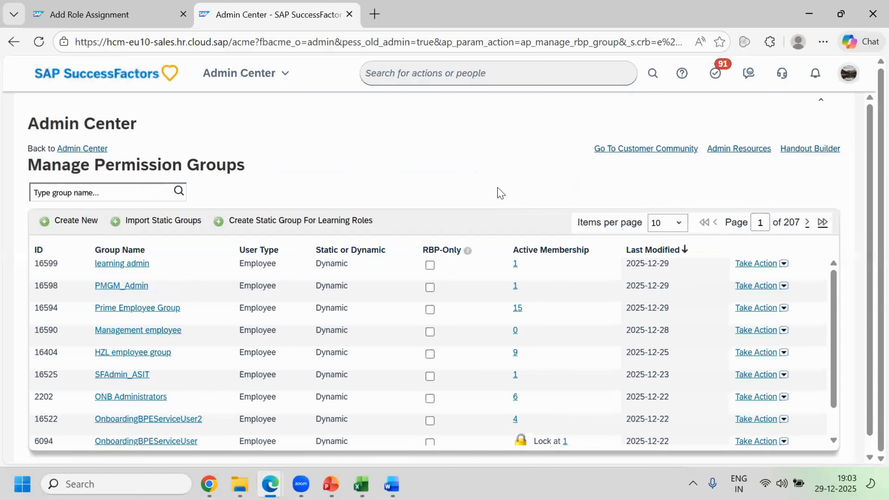
# Copy the new group's name, find it in the role assignment's group selection, and select the lowercase learning admin group
pyautogui.moveTo(149, 265); pyautogui.dragTo(95, 266)
pyautogui.hotkey('ctrl', 'c')
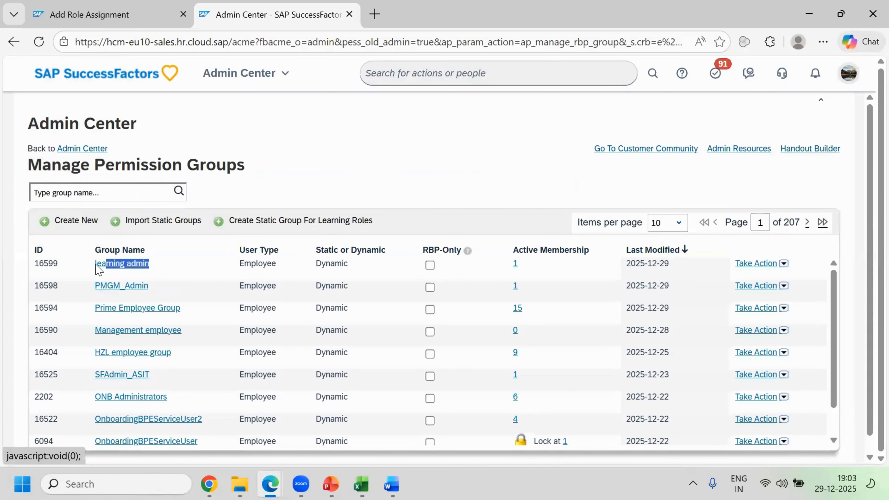
pyautogui.click(82, 24)
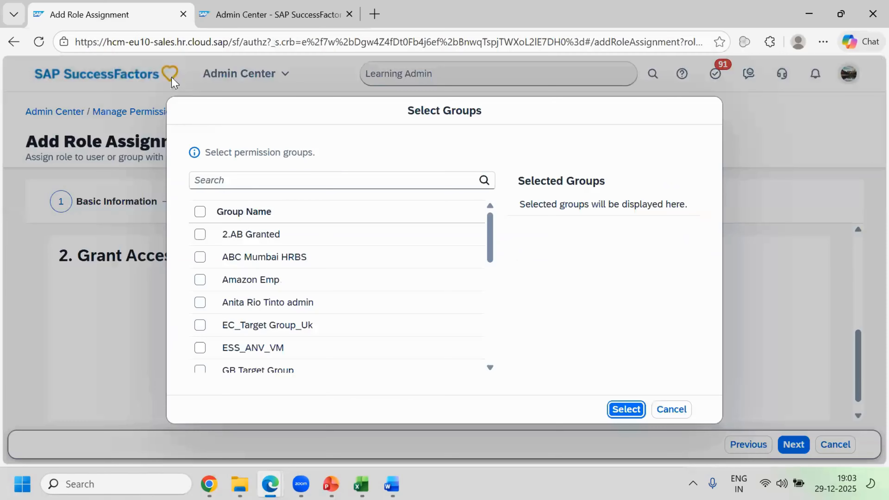
pyautogui.click(246, 178)
pyautogui.hotkey('ctrl', 'v')
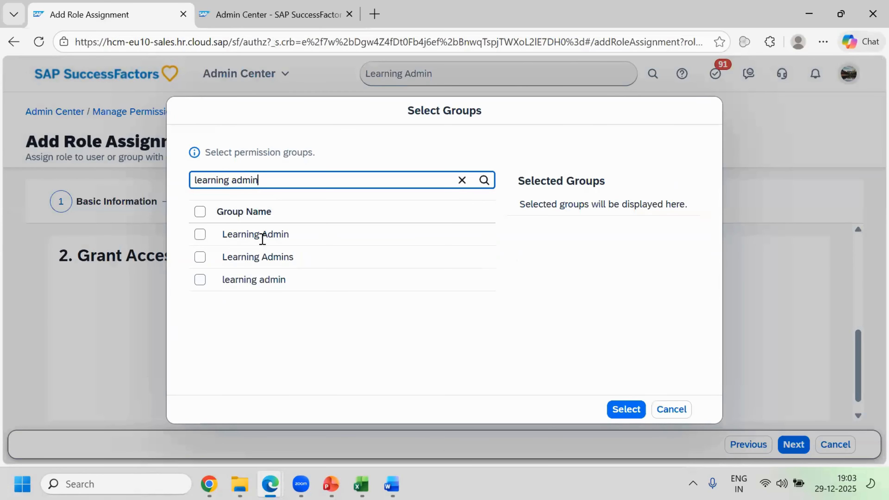
pyautogui.click(199, 279)
pyautogui.click(626, 409)
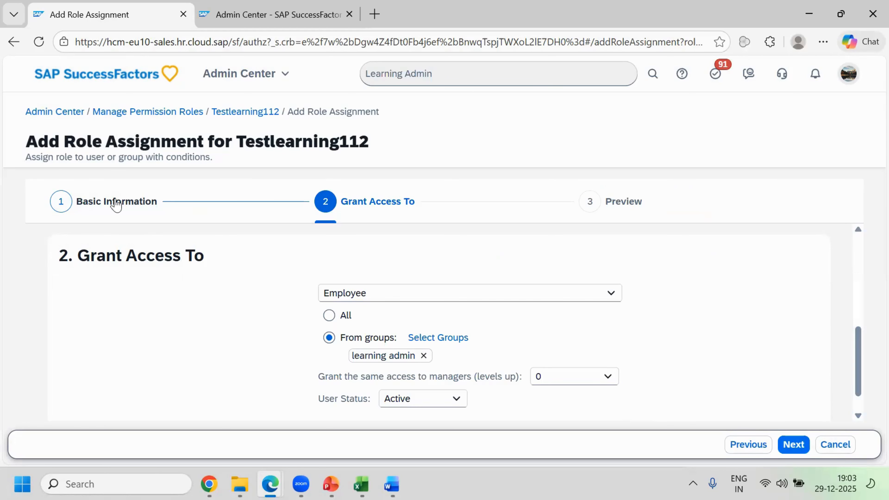
# Preview the role assignment for Testlearning112 and save it
pyautogui.click(793, 445)
pyautogui.scroll(-3, 546, 384)
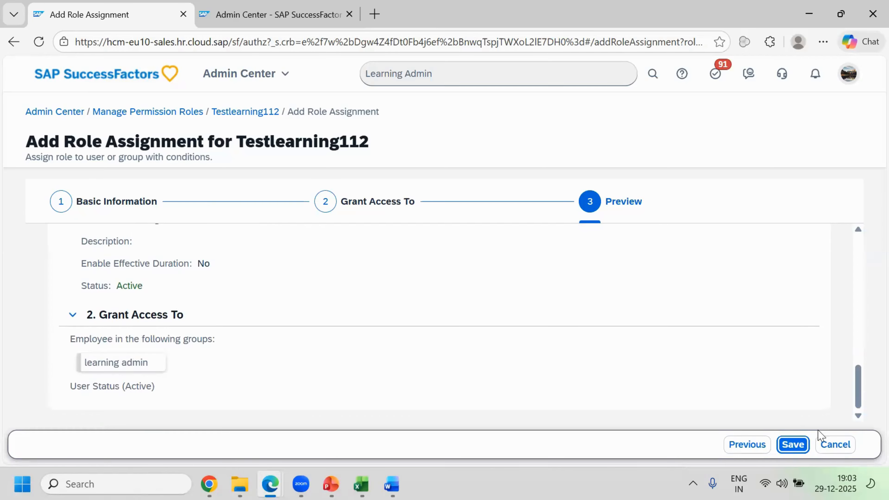
pyautogui.click(800, 444)
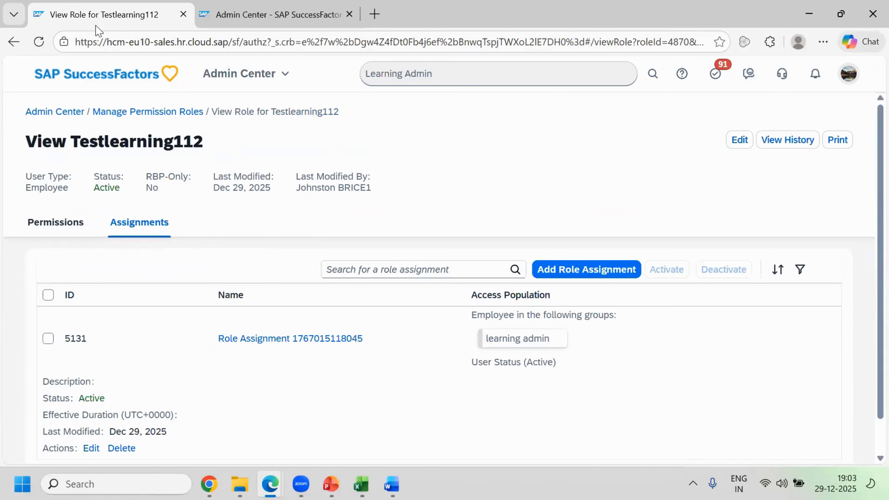
# Inspect the learning admin group's definition and related permission roles, and close the group without changes
pyautogui.moveTo(94, 25); pyautogui.dragTo(261, 21)
pyautogui.hotkey('ctrl', '1')
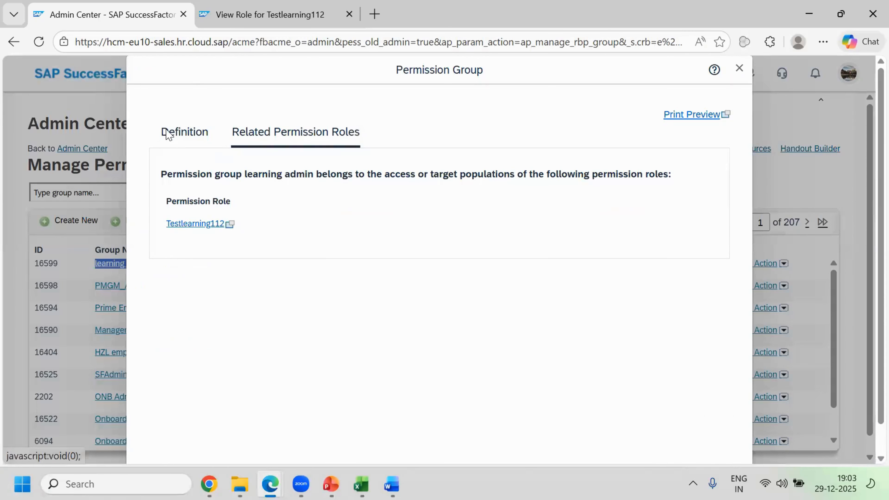
pyautogui.click(169, 131)
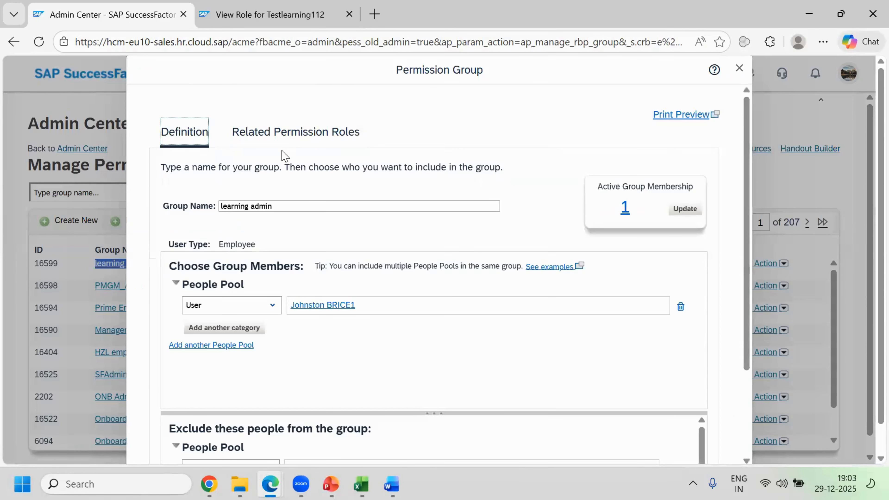
pyautogui.click(283, 140)
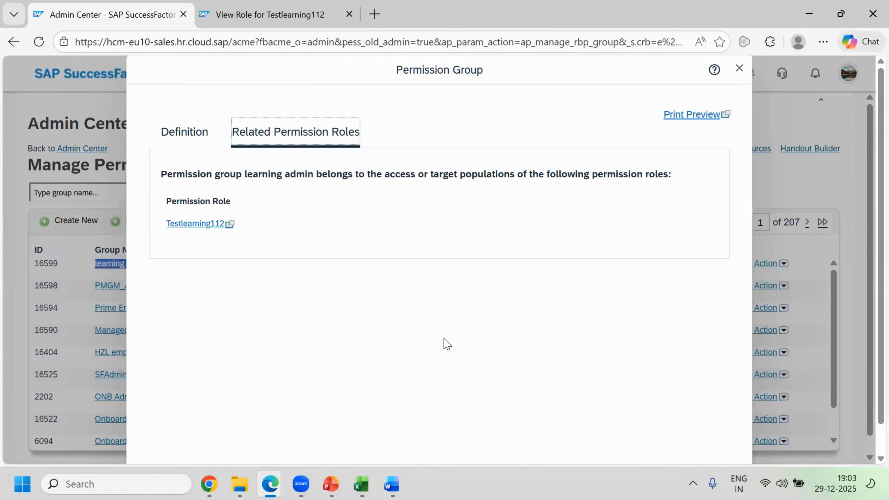
pyautogui.scroll(-2, 567, 352)
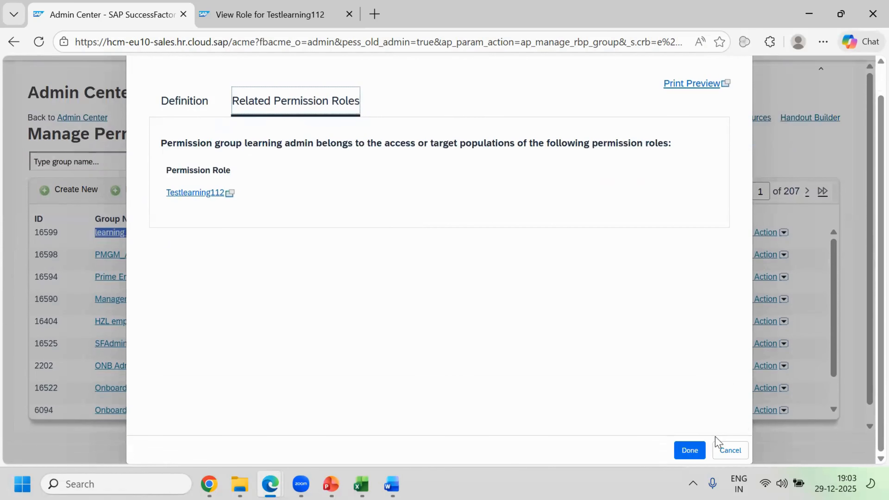
pyautogui.click(731, 450)
# Look at the Learning integration settings in the Provisioning browser window and return to the permission groups page
pyautogui.click(270, 484)
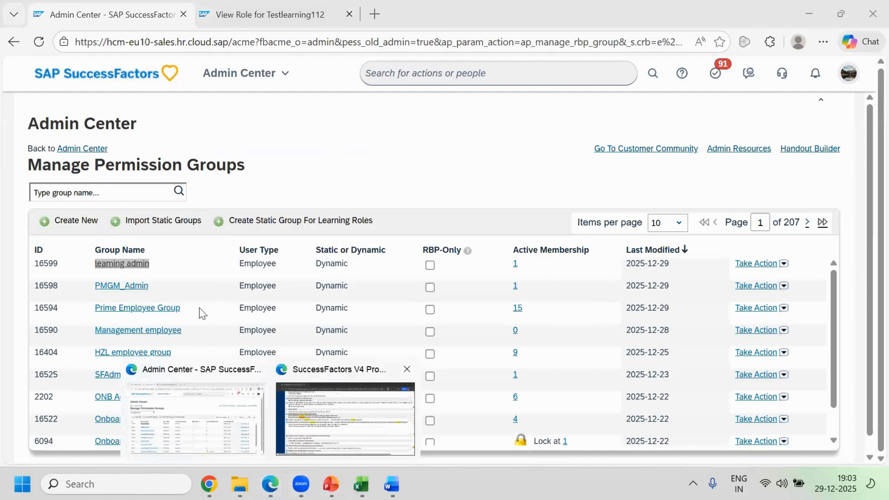
pyautogui.click(345, 418)
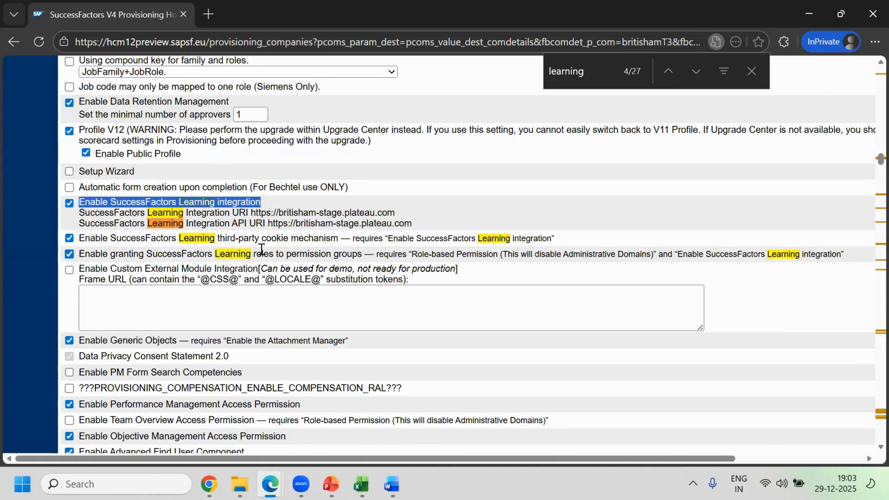
pyautogui.hotkey('alt', 'Tab')
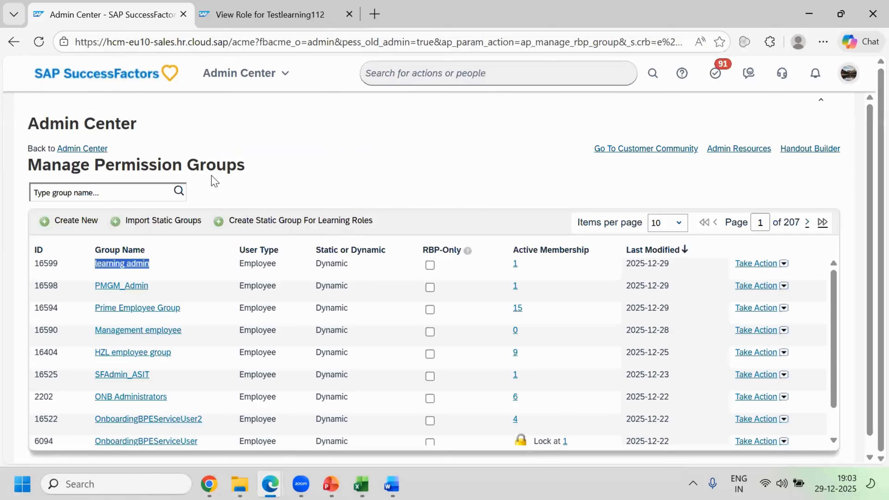
# Search the available actions for learning admin and open Learning Administration
pyautogui.click(384, 83)
pyautogui.write('lear')
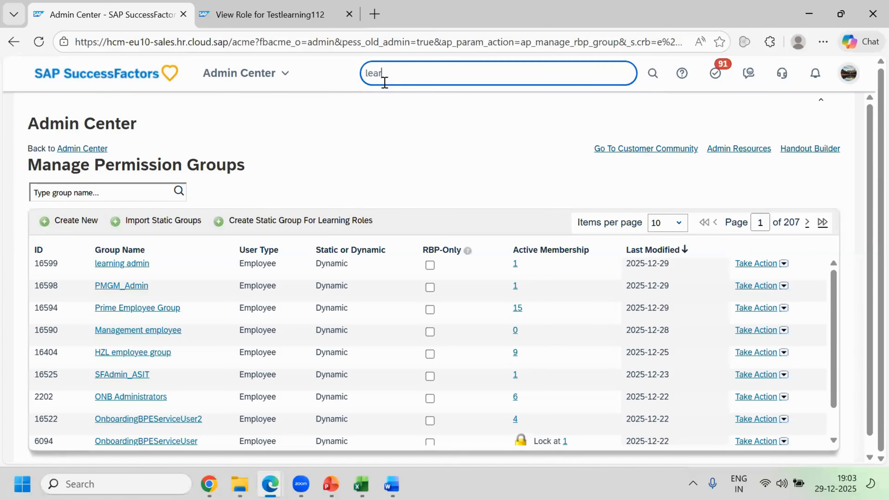
pyautogui.write('ning admin')
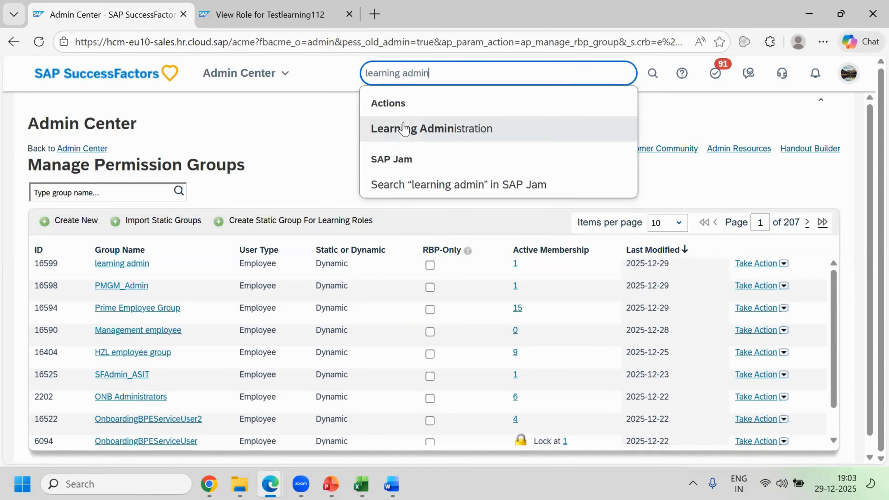
pyautogui.click(462, 132)
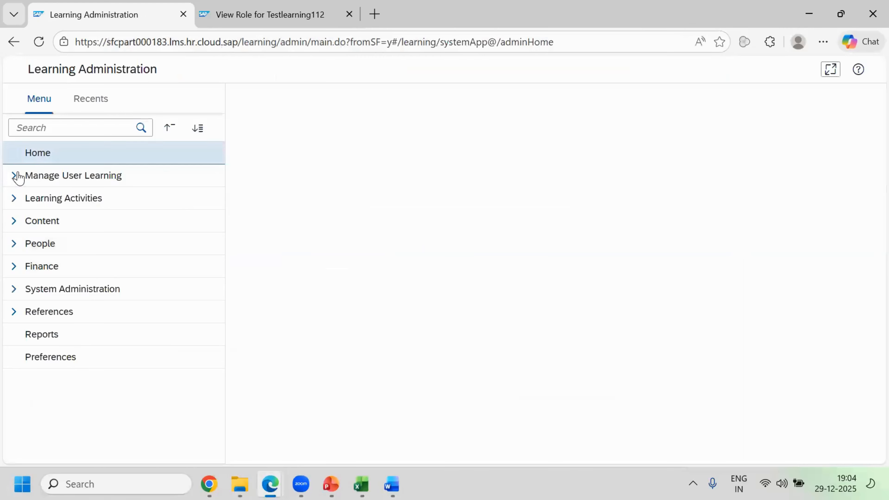
# Expand Manage User Learning to view its entries and collapse it again
pyautogui.click(18, 175)
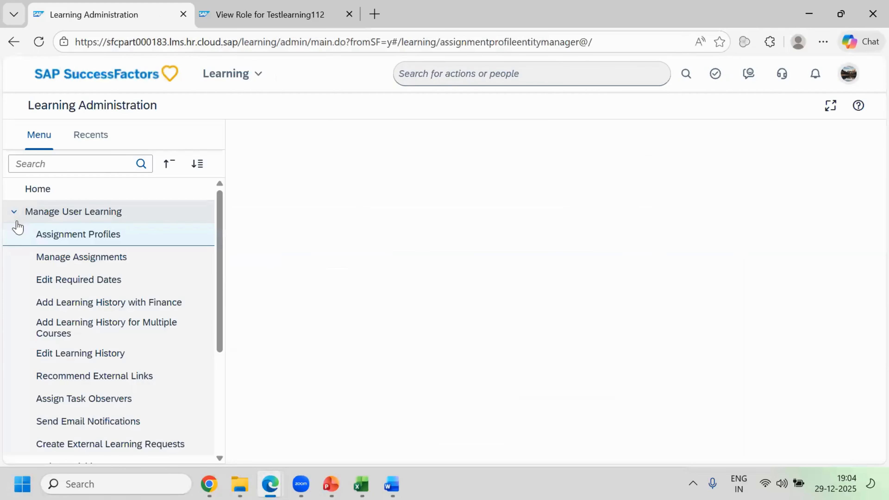
pyautogui.click(16, 216)
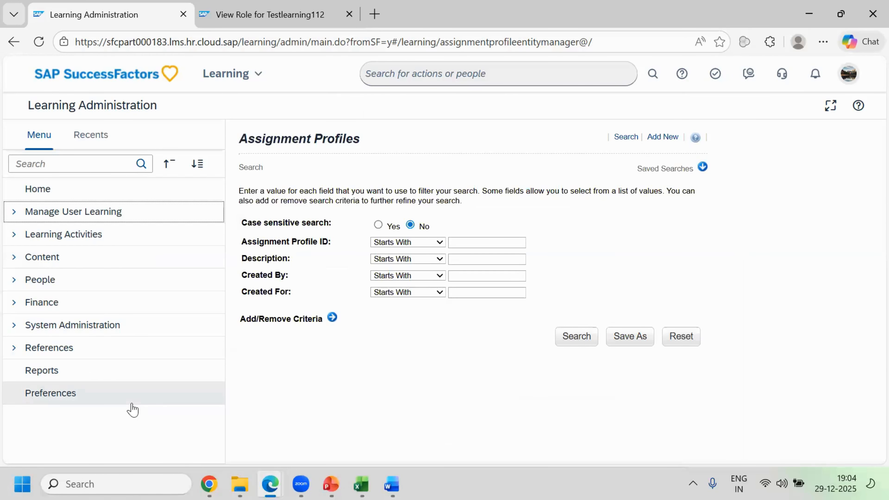
pyautogui.click(240, 79)
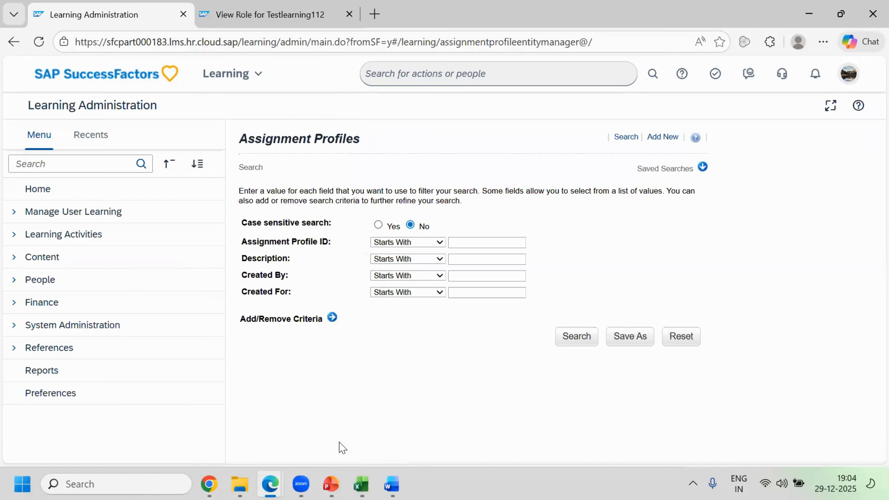
# Review the terms and definitions slide in the LMS PowerPoint presentation, and show the Learning Administration home page
pyautogui.click(335, 478)
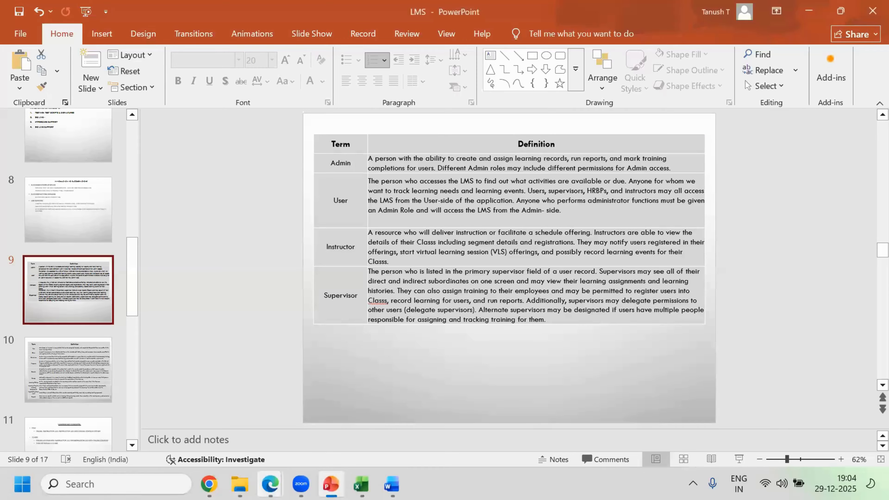
pyautogui.click(315, 452)
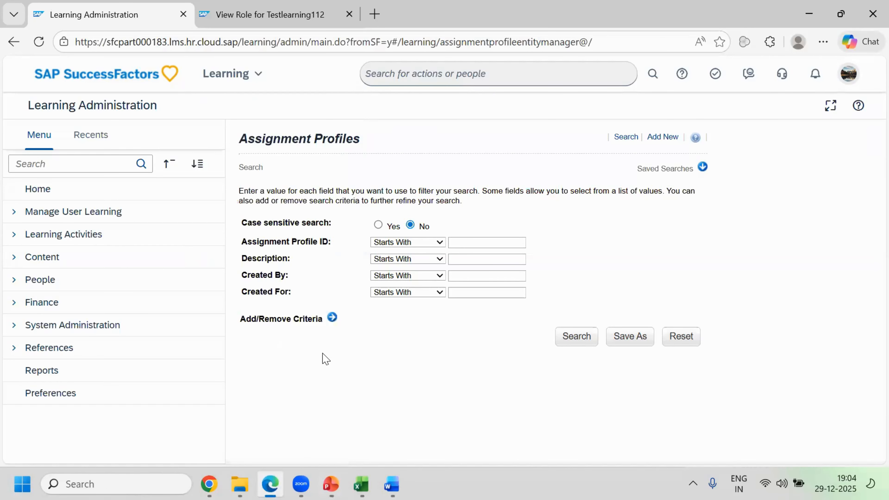
pyautogui.click(113, 198)
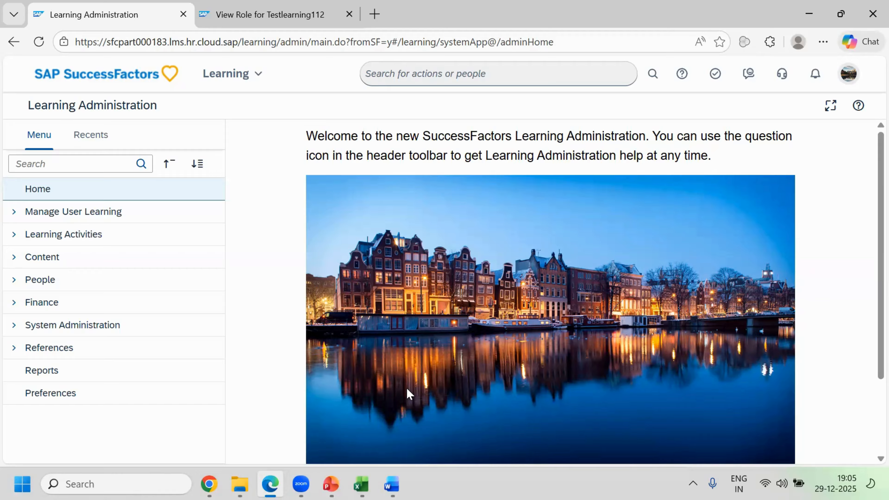
pyautogui.click(331, 484)
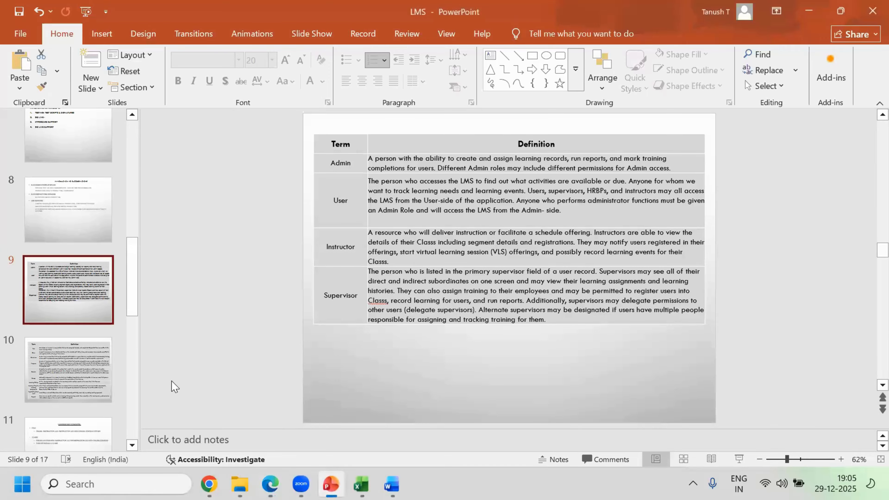
pyautogui.hotkey('alt', 'Tab')
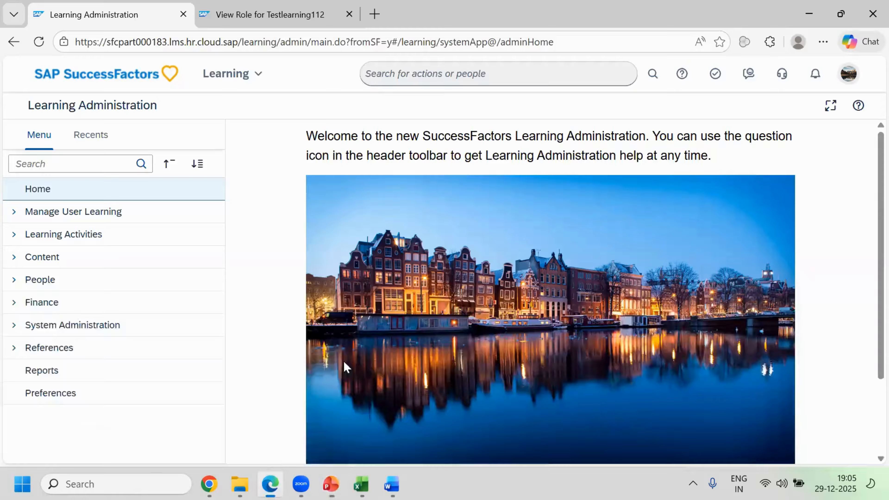